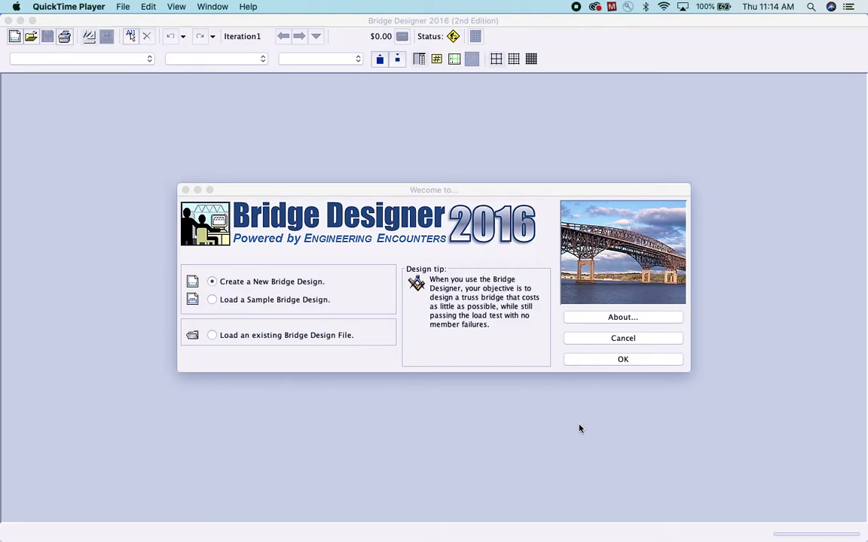
Create a new bridge design and advance the project setup to the deck elevation and support configuration
{"action": "left_click", "coordinate": [622, 360]}
{"action": "left_click", "coordinate": [623, 360]}
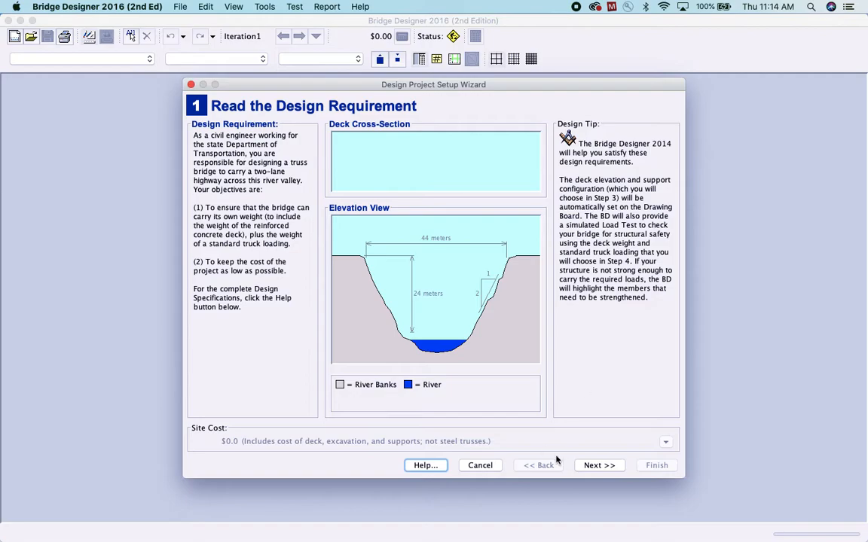
{"action": "left_click", "coordinate": [594, 465]}
{"action": "left_click", "coordinate": [594, 466]}
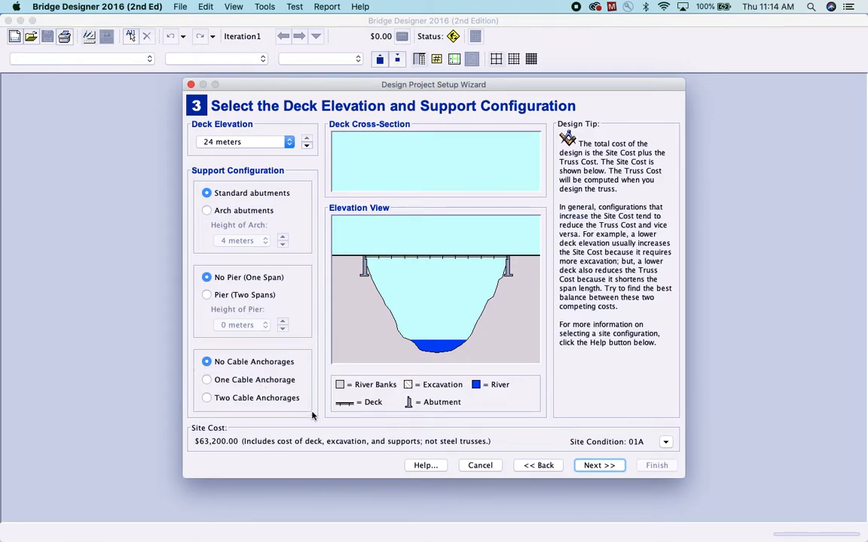
Choose two cable anchorages and set the deck elevation to 4 meters
{"action": "left_click", "coordinate": [208, 381]}
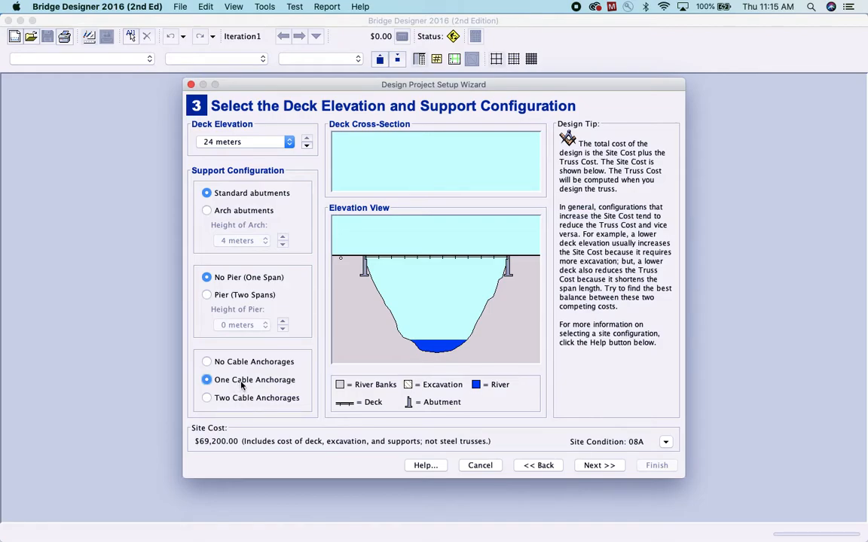
{"action": "left_click", "coordinate": [208, 398]}
{"action": "left_click", "coordinate": [245, 142]}
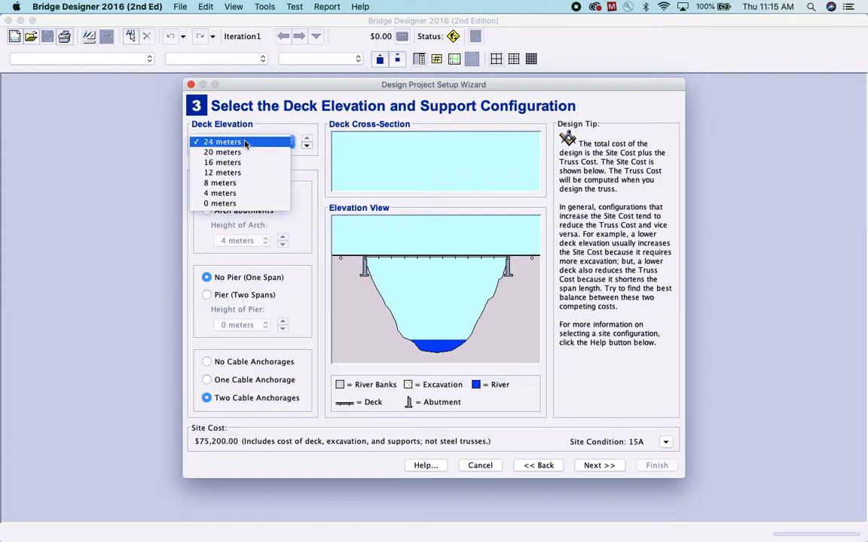
{"action": "left_click", "coordinate": [234, 193]}
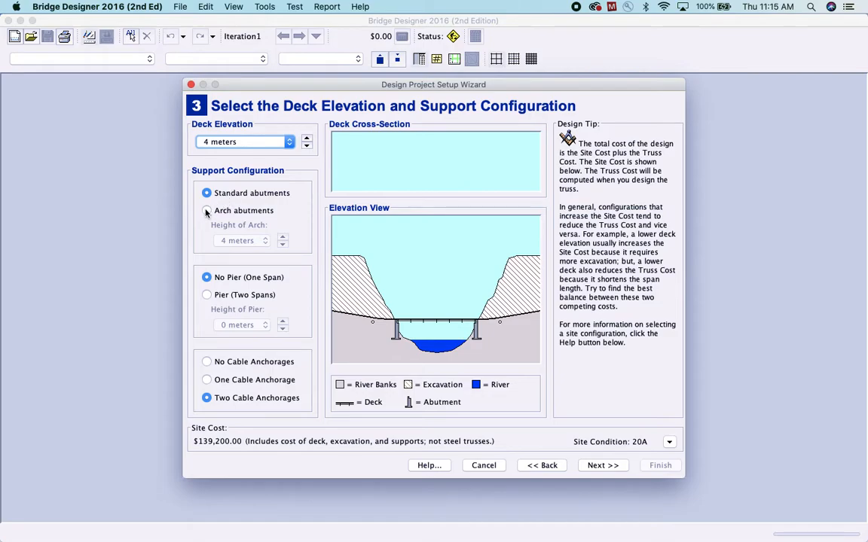
Try arch abutments and a two-span pier, returning to standard abutments, no pier and two cable anchorages
{"action": "left_click", "coordinate": [206, 211]}
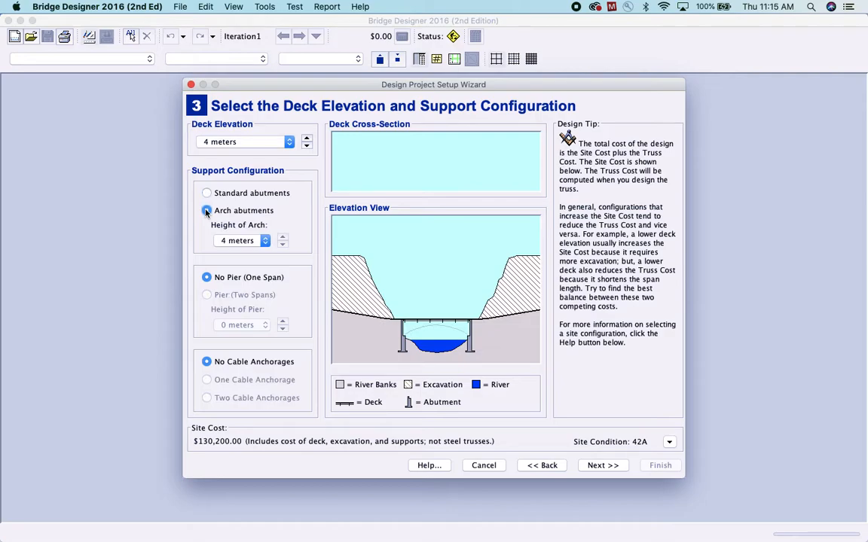
{"action": "left_click", "coordinate": [206, 193]}
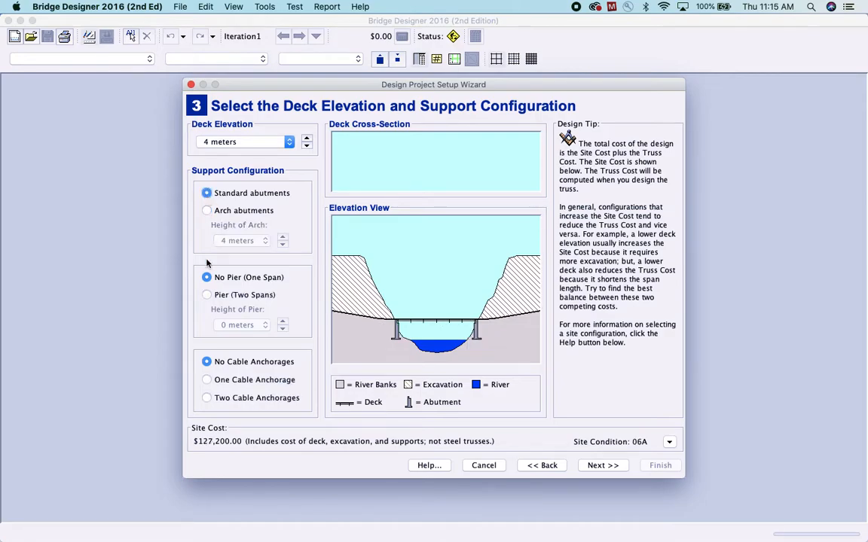
{"action": "left_click", "coordinate": [207, 398]}
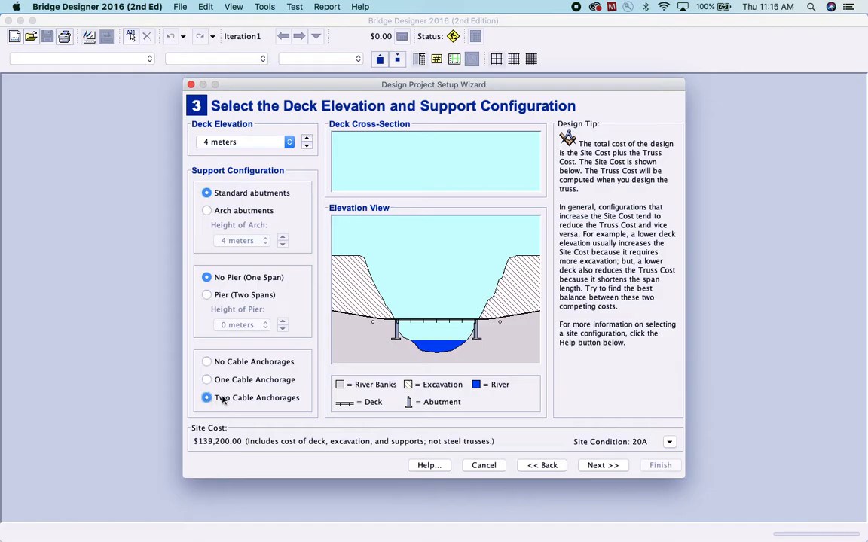
{"action": "left_click", "coordinate": [207, 295]}
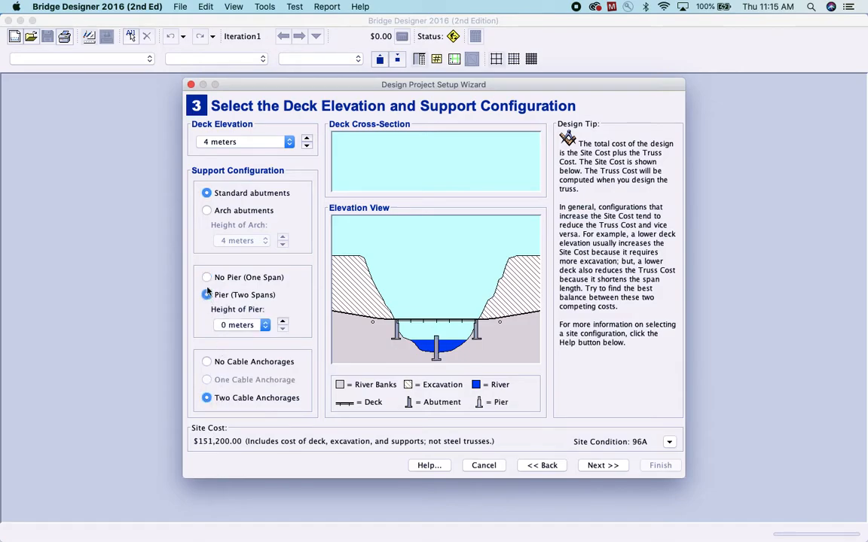
{"action": "left_click", "coordinate": [206, 278]}
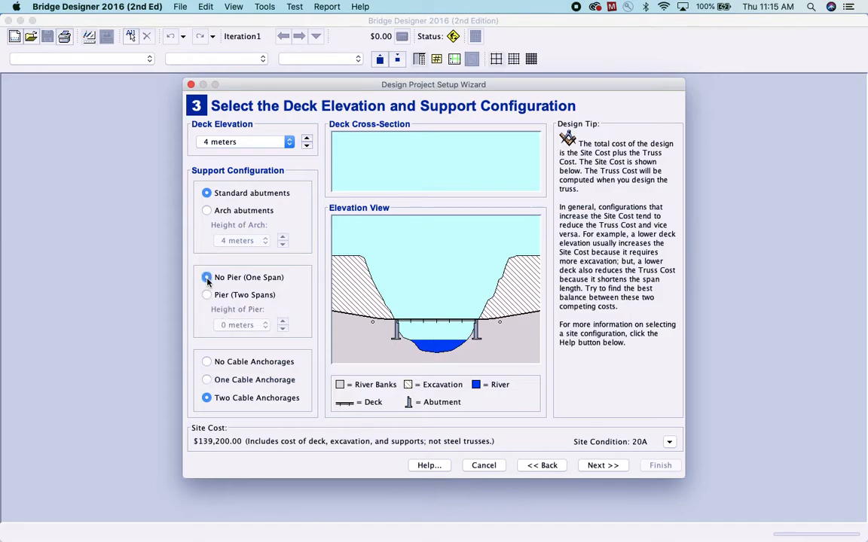
Try a deck elevation of 0 meters and return it to 4 meters
{"action": "left_click", "coordinate": [245, 147]}
{"action": "left_click", "coordinate": [240, 154]}
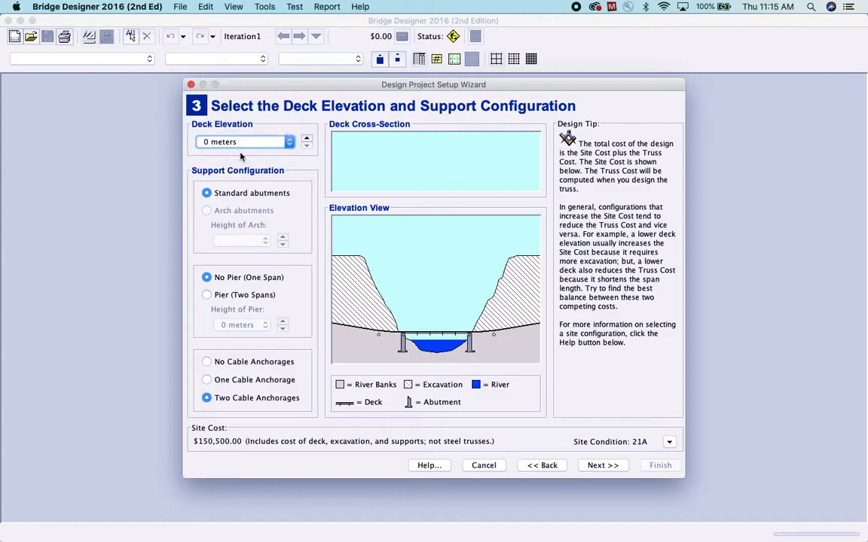
{"action": "left_click", "coordinate": [241, 143]}
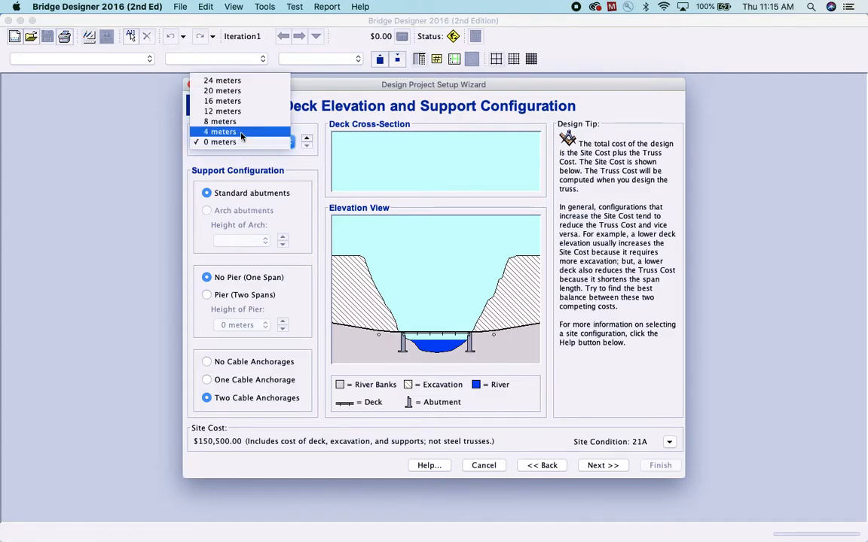
{"action": "left_click", "coordinate": [241, 131]}
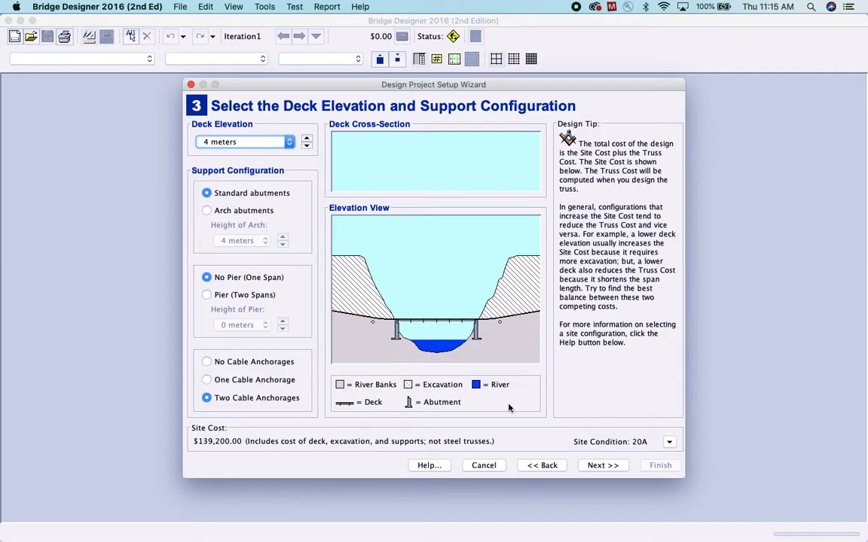
Accept medium-strength concrete and the standard 225 kN two-lane truck loading, and finish the project setup
{"action": "left_click", "coordinate": [603, 465]}
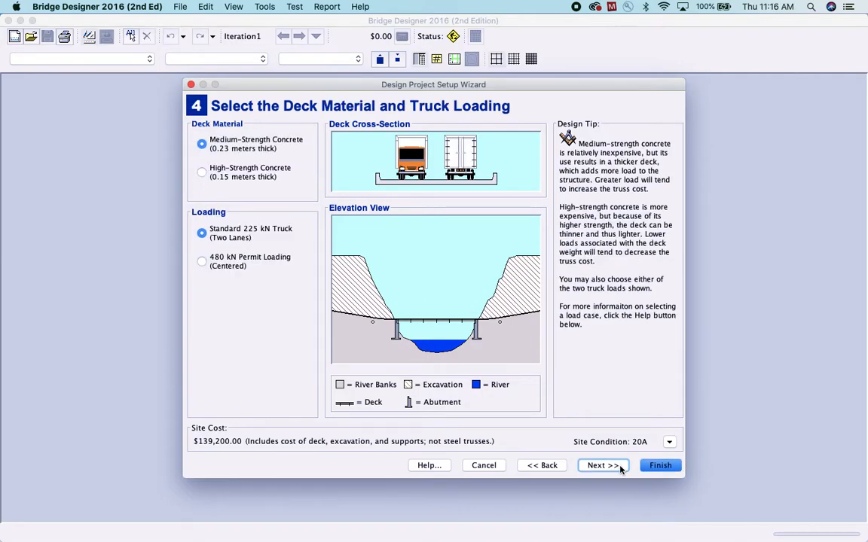
{"action": "left_click", "coordinate": [660, 466]}
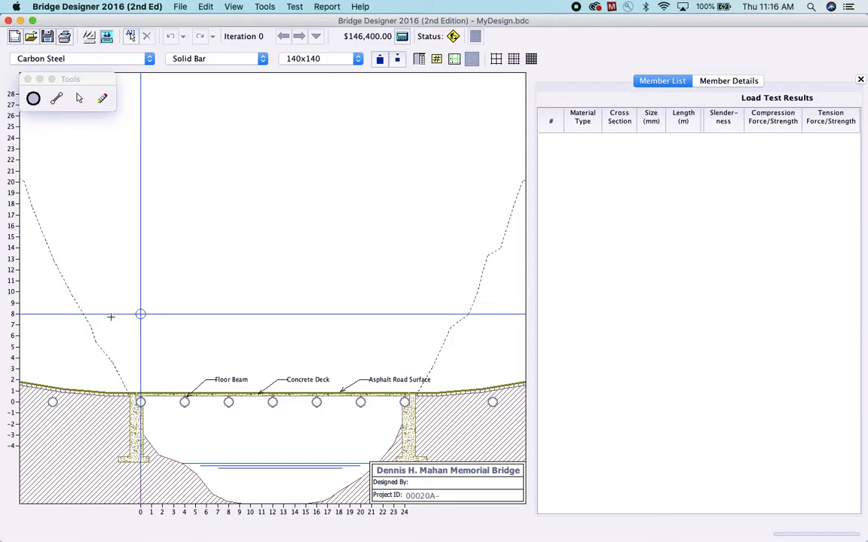
Place a joint at height 14 above each abutment and connect each one to the deck end below with a vertical member
{"action": "left_click", "coordinate": [140, 248]}
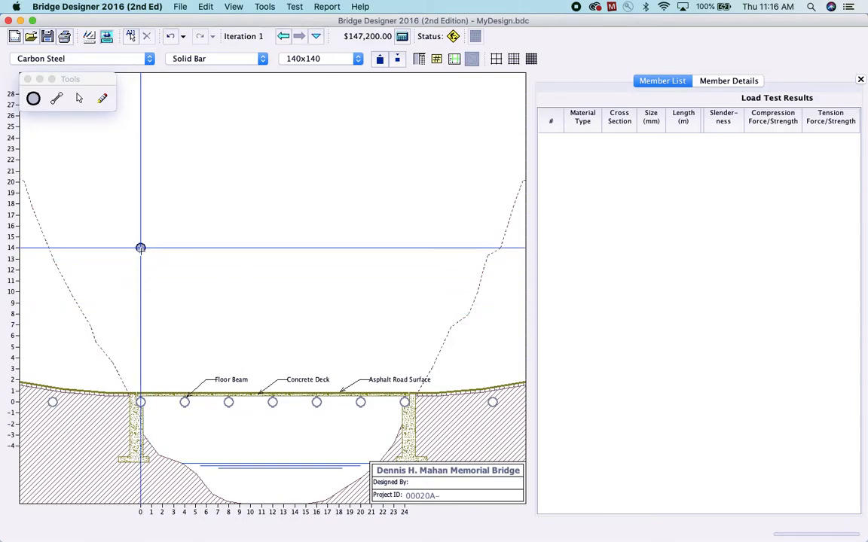
{"action": "left_click", "coordinate": [408, 252]}
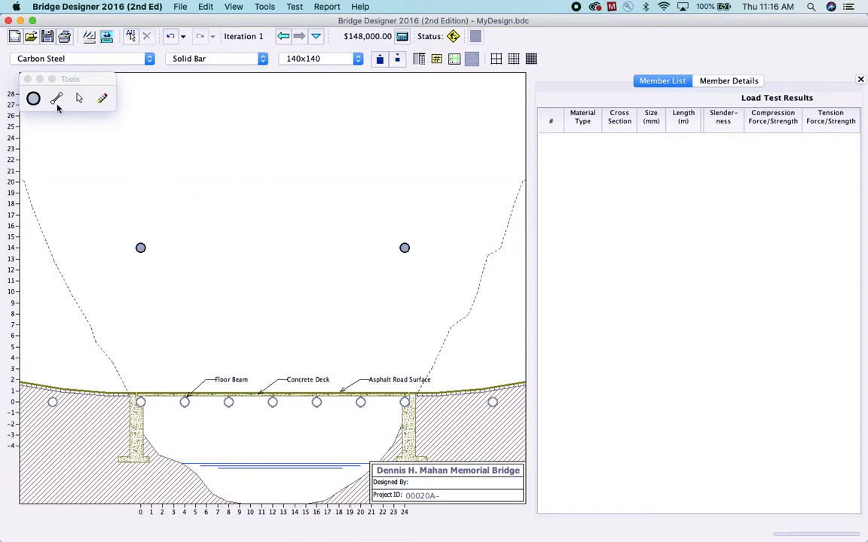
{"action": "left_click", "coordinate": [59, 103]}
{"action": "left_click_drag", "start_coordinate": [137, 382], "coordinate": [140, 249]}
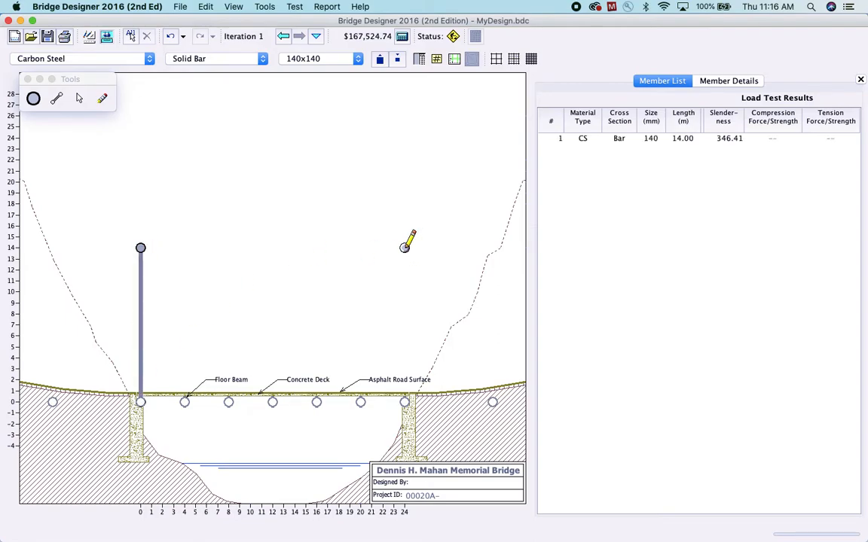
{"action": "left_click_drag", "start_coordinate": [405, 402], "coordinate": [404, 250]}
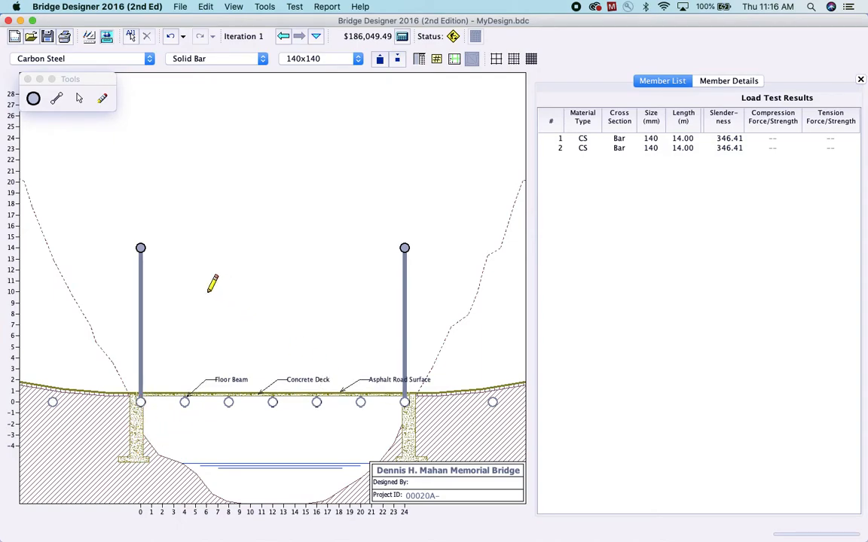
Change both vertical tower members to carbon steel hollow tubes sized 240x240x12
{"action": "left_click", "coordinate": [618, 139]}
{"action": "left_click", "coordinate": [618, 148], "text": "shift"}
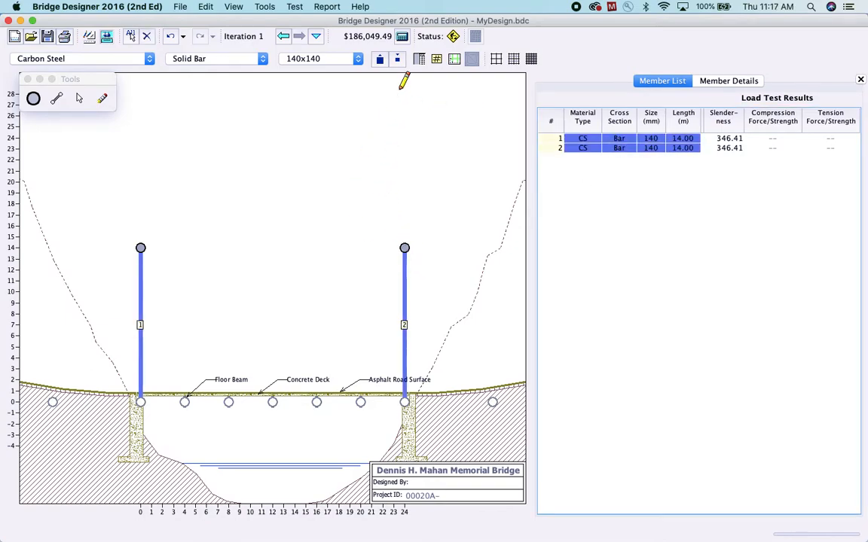
{"action": "left_click", "coordinate": [361, 61]}
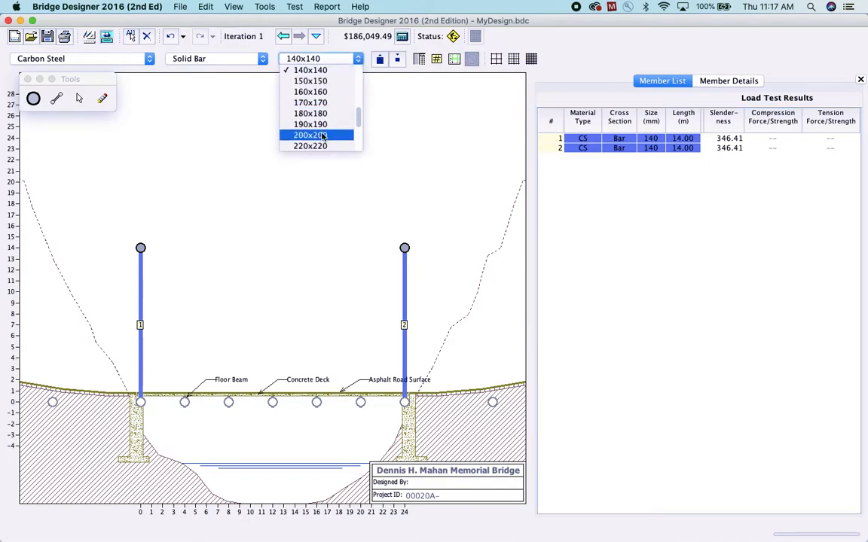
{"action": "left_click", "coordinate": [298, 136]}
{"action": "left_click", "coordinate": [322, 60]}
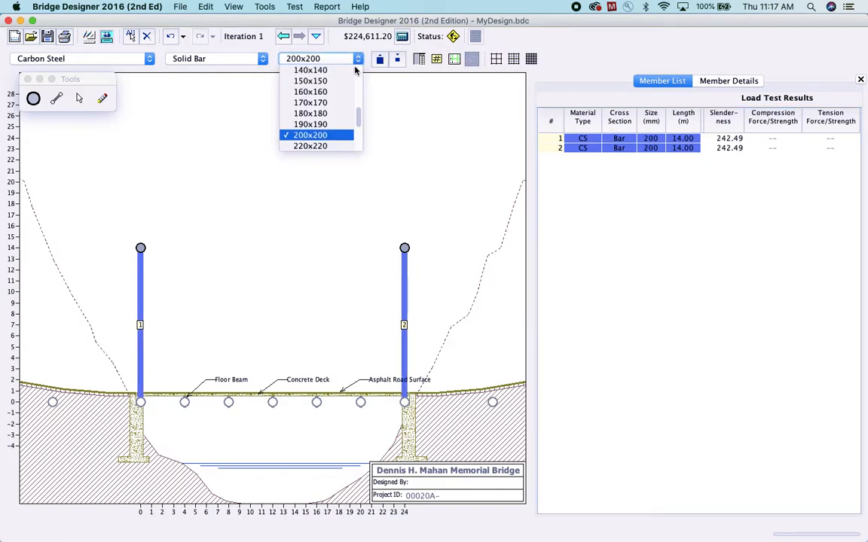
{"action": "scroll", "coordinate": [360, 119], "scroll_direction": "down", "scroll_amount": 3}
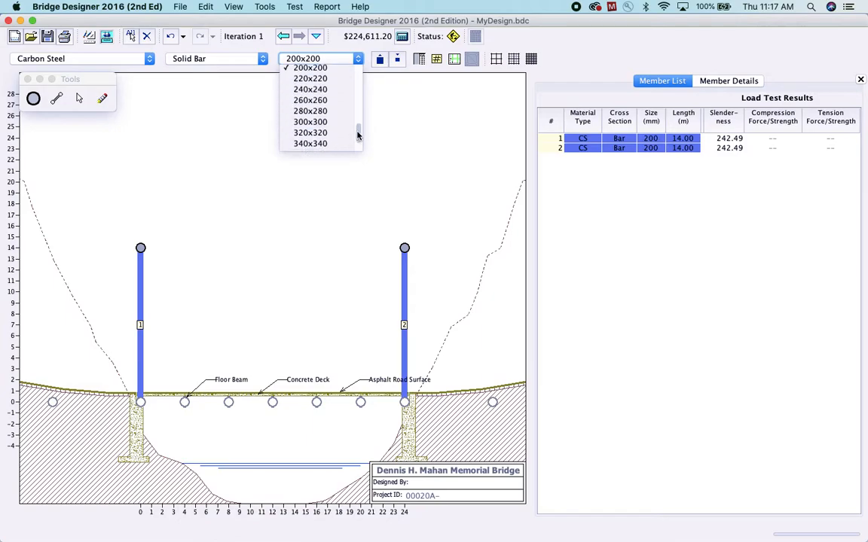
{"action": "left_click", "coordinate": [321, 90]}
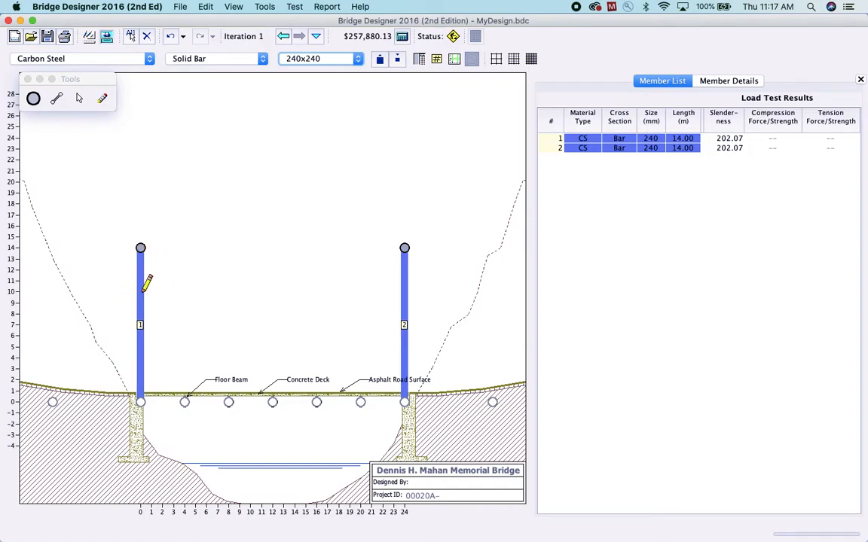
{"action": "left_click", "coordinate": [262, 58]}
{"action": "left_click", "coordinate": [251, 73]}
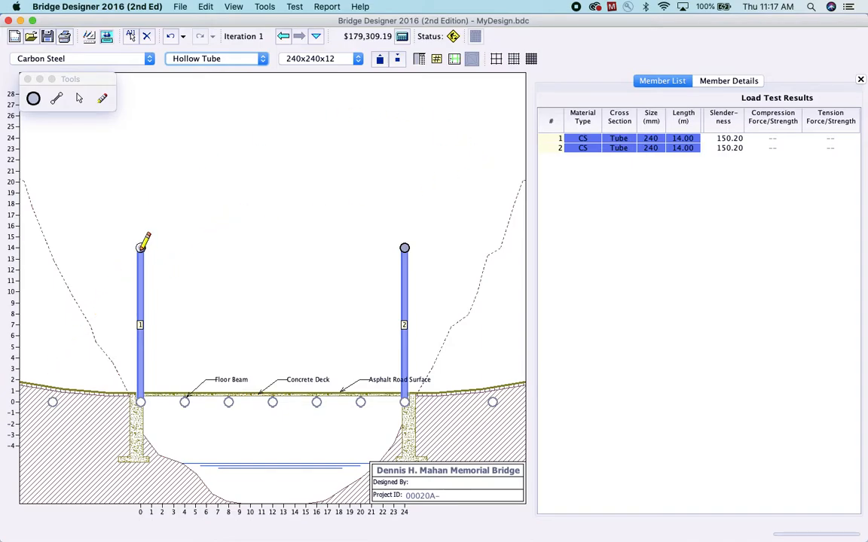
Draw a member from the left cable anchorage to the left tower top and make it a 40x40 solid bar
{"action": "left_click_drag", "start_coordinate": [52, 402], "coordinate": [140, 247]}
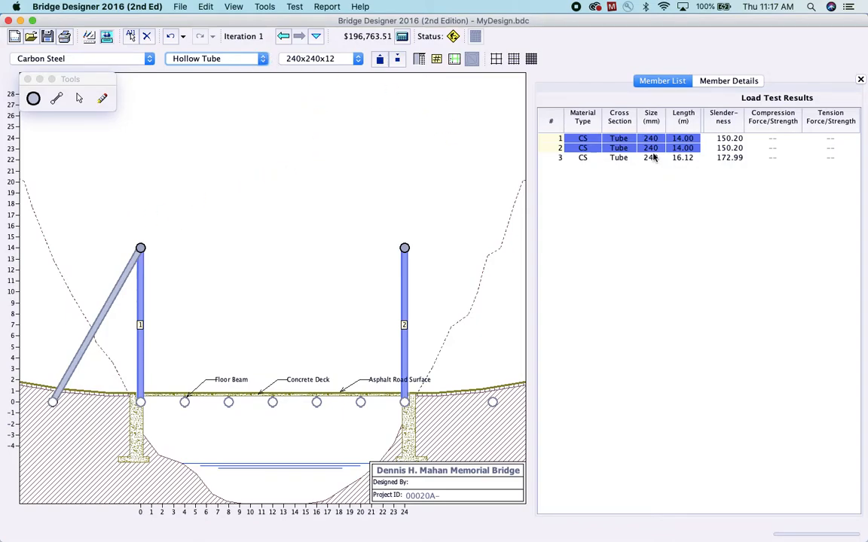
{"action": "left_click", "coordinate": [624, 158]}
{"action": "left_click", "coordinate": [259, 60]}
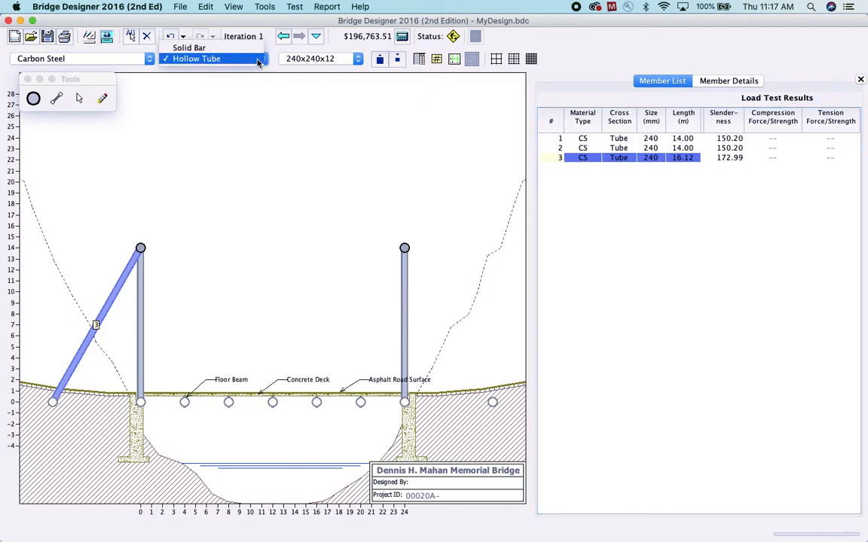
{"action": "left_click", "coordinate": [358, 60]}
{"action": "scroll", "coordinate": [343, 102], "scroll_direction": "up", "scroll_amount": 10}
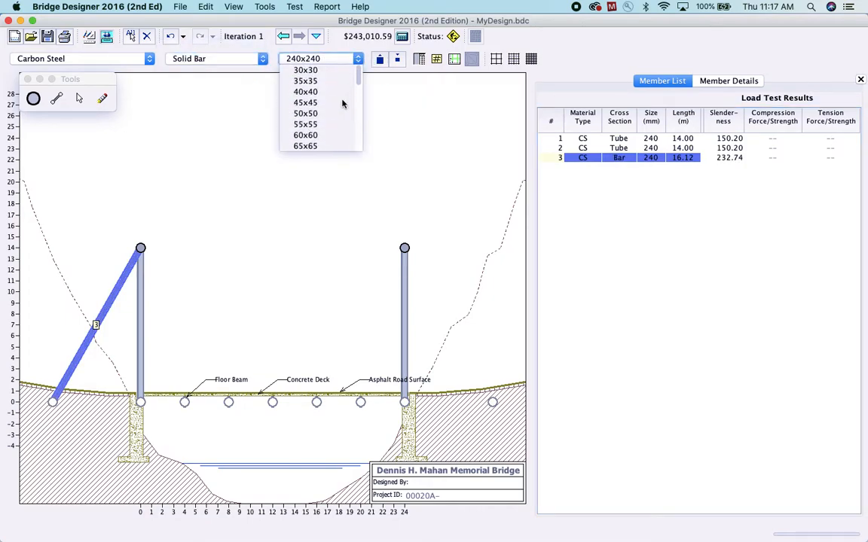
{"action": "left_click", "coordinate": [331, 91]}
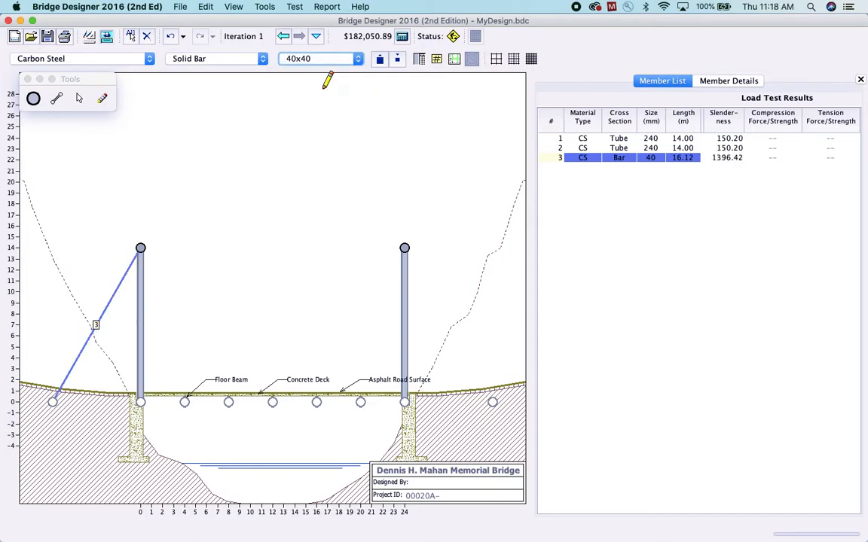
Draw 40x40 solid bars from the right tower top to the right anchorage and horizontally between both tower tops
{"action": "mouse_move", "coordinate": [405, 249]}
{"action": "left_mouse_down"}
{"action": "mouse_move", "coordinate": [438, 302]}
{"action": "mouse_move", "coordinate": [457, 374]}
{"action": "mouse_move", "coordinate": [480, 404]}
{"action": "mouse_move", "coordinate": [491, 402]}
{"action": "left_mouse_up"}
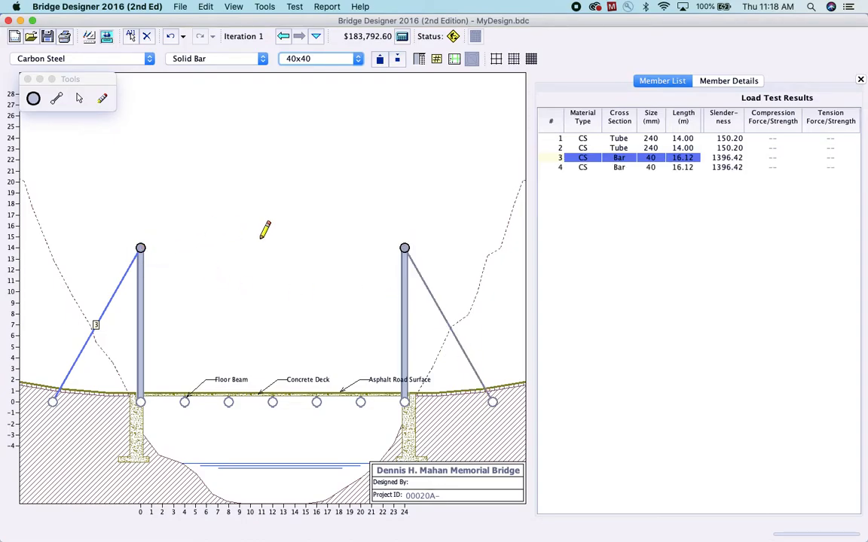
{"action": "left_click", "coordinate": [405, 247]}
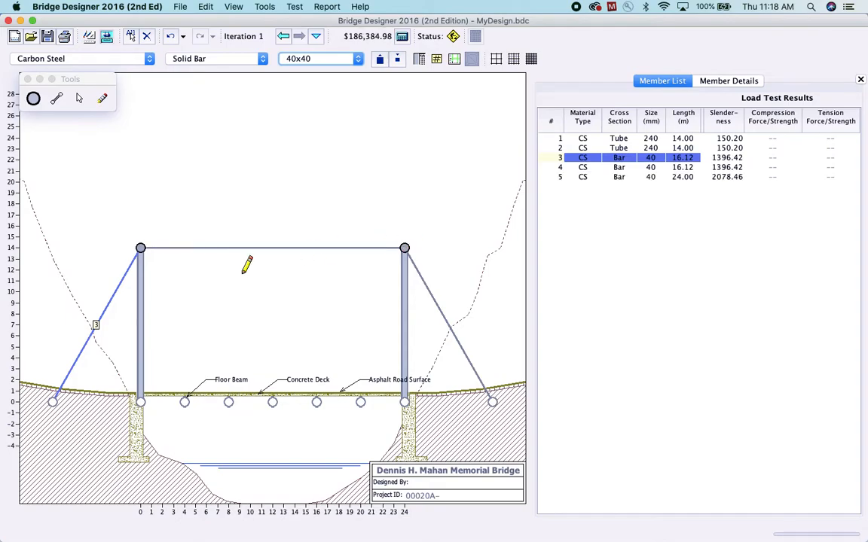
Add five joints along the horizontal top member at 4, 8, 12, 16 and 20 meters, above the deck joints
{"action": "left_click", "coordinate": [33, 99]}
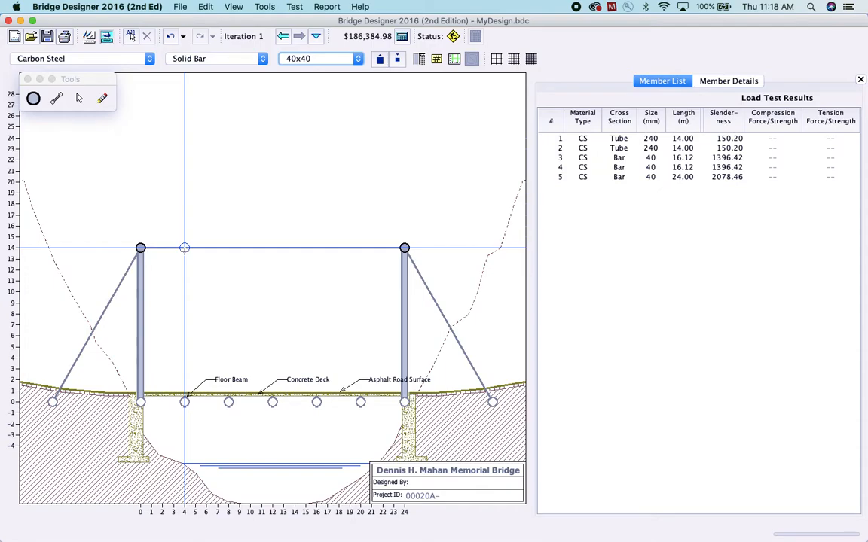
{"action": "left_click", "coordinate": [185, 248]}
{"action": "left_click", "coordinate": [228, 248]}
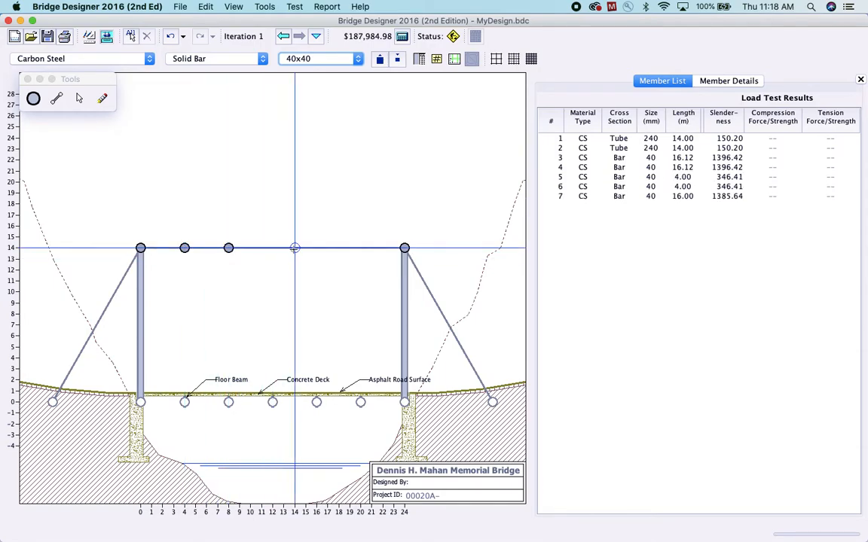
{"action": "left_click", "coordinate": [272, 248]}
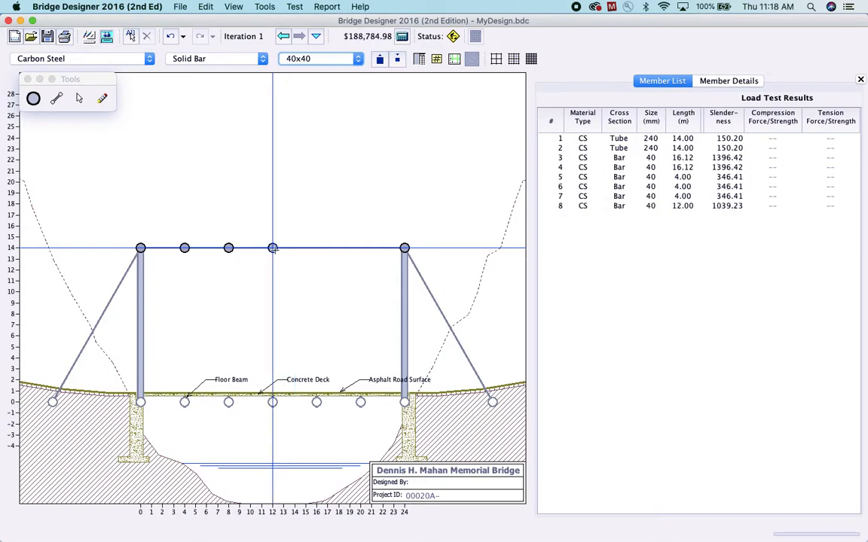
{"action": "left_click", "coordinate": [317, 248]}
{"action": "left_click", "coordinate": [360, 248]}
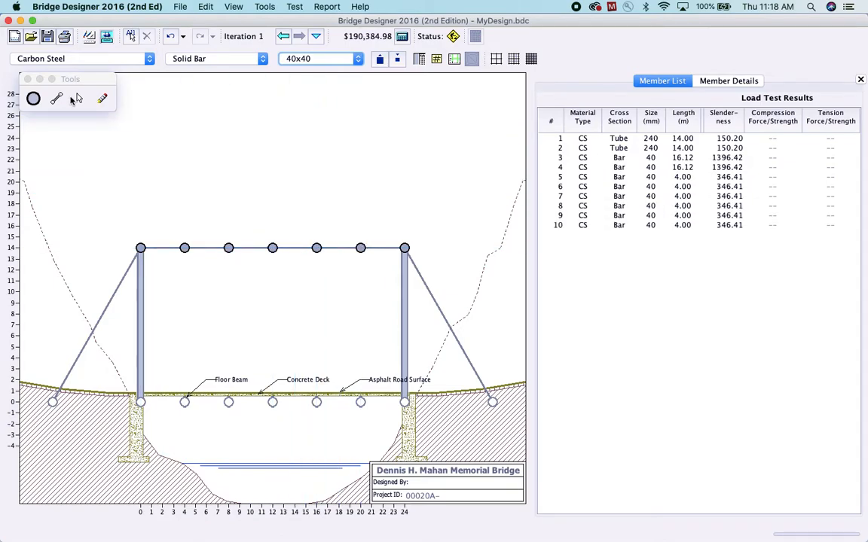
Draw 40x40 solid bar hangers between the top joints and deck joints at 4, 8, 12, 16 and 20 meters
{"action": "left_click", "coordinate": [57, 101]}
{"action": "mouse_move", "coordinate": [184, 401]}
{"action": "left_mouse_down"}
{"action": "mouse_move", "coordinate": [185, 248]}
{"action": "mouse_move", "coordinate": [228, 291]}
{"action": "mouse_move", "coordinate": [229, 402]}
{"action": "left_mouse_up"}
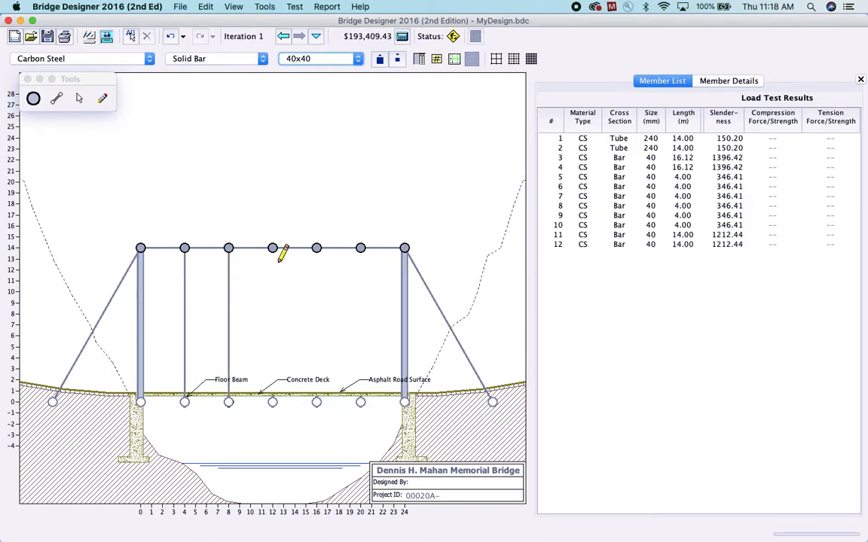
{"action": "left_click_drag", "start_coordinate": [272, 249], "coordinate": [272, 401]}
{"action": "left_click_drag", "start_coordinate": [317, 248], "coordinate": [317, 402]}
{"action": "left_click_drag", "start_coordinate": [360, 249], "coordinate": [360, 402]}
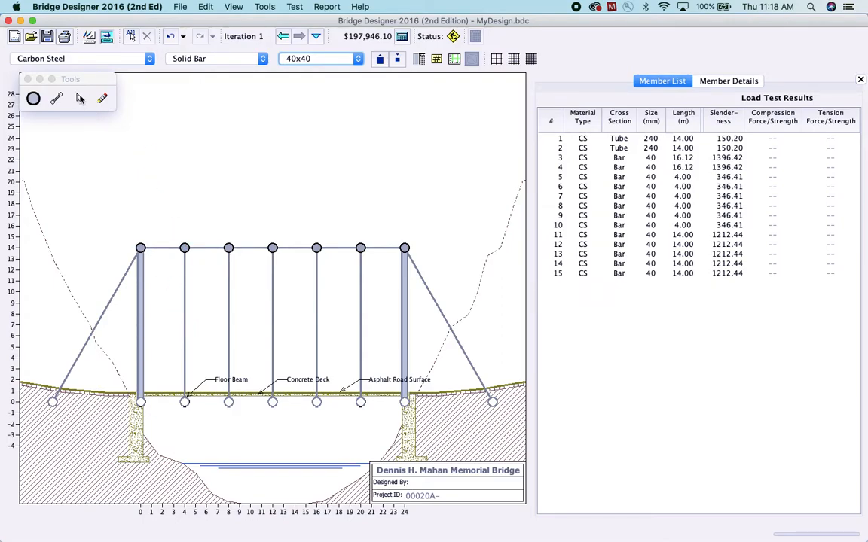
Lower the intermediate top joints into a sag: 12 m high at 4 and 20 meters, 11 m high at 8, 12 and 16 meters
{"action": "left_click_drag", "start_coordinate": [185, 249], "coordinate": [185, 259]}
{"action": "left_click_drag", "start_coordinate": [361, 249], "coordinate": [361, 259]}
{"action": "left_click_drag", "start_coordinate": [228, 250], "coordinate": [229, 270]}
{"action": "left_click_drag", "start_coordinate": [316, 249], "coordinate": [316, 270]}
{"action": "left_click_drag", "start_coordinate": [273, 251], "coordinate": [273, 281]}
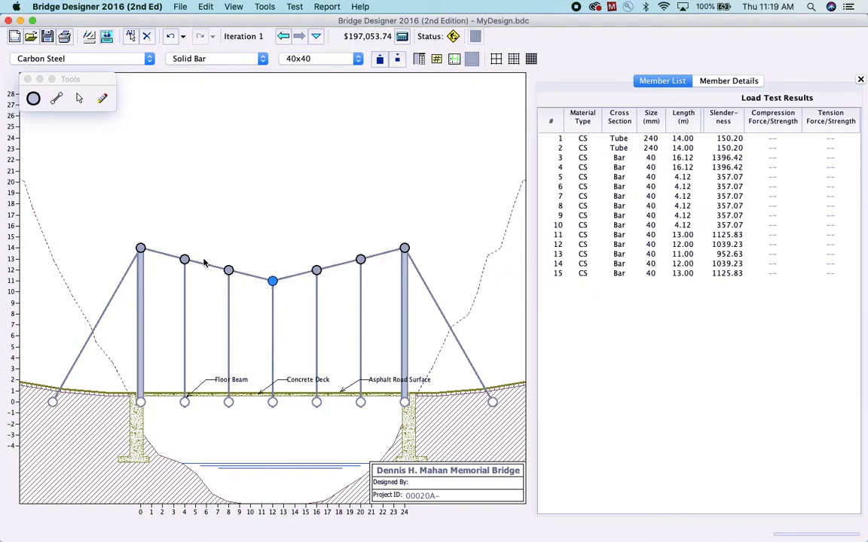
{"action": "left_click_drag", "start_coordinate": [183, 266], "coordinate": [229, 281]}
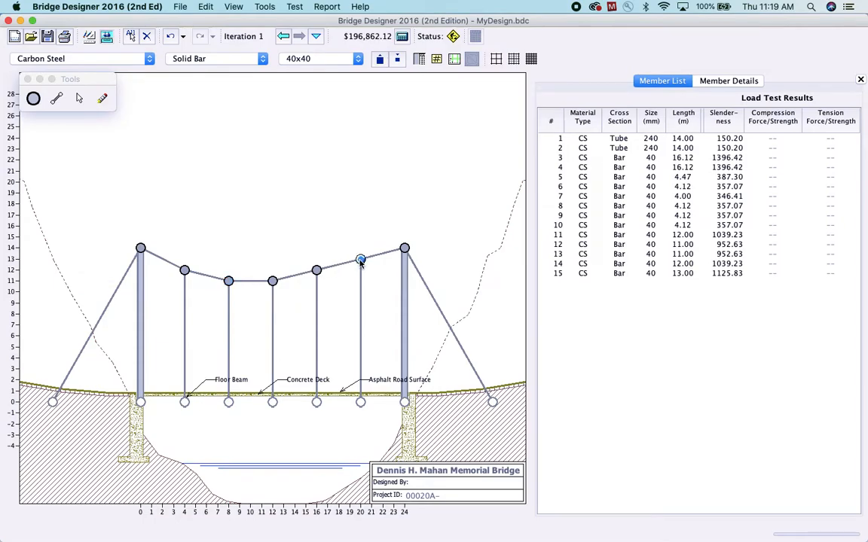
{"action": "left_click_drag", "start_coordinate": [361, 261], "coordinate": [316, 281]}
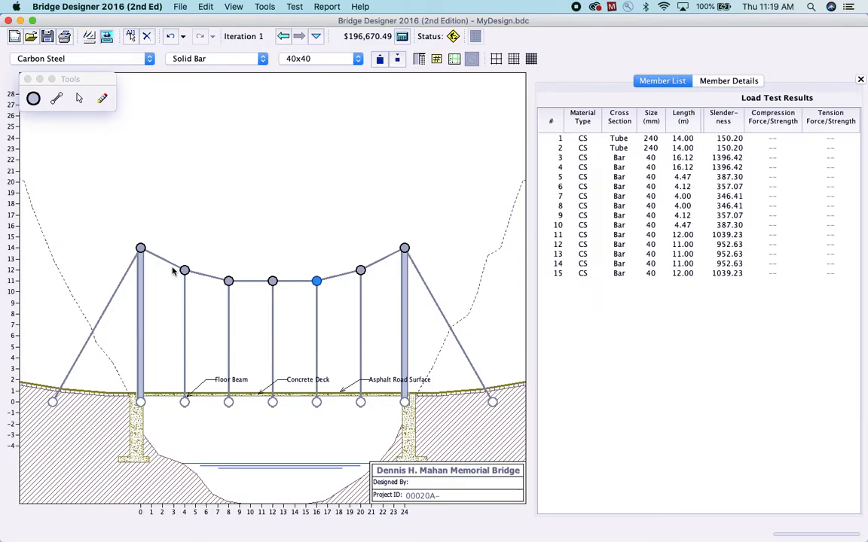
Erase both inclined anchor cables and redraw them as 40x40 solid bars between the anchorages and the tower tops
{"action": "left_click", "coordinate": [101, 95]}
{"action": "left_click", "coordinate": [103, 312]}
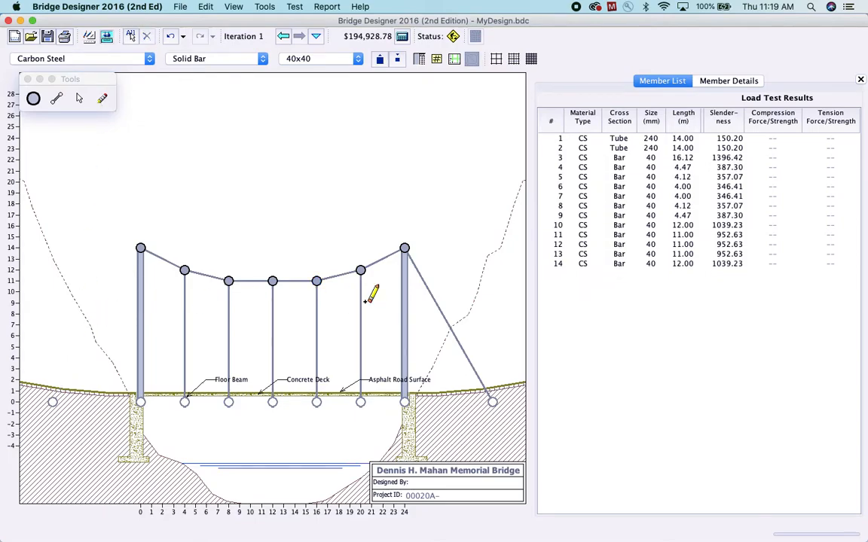
{"action": "left_click", "coordinate": [437, 304]}
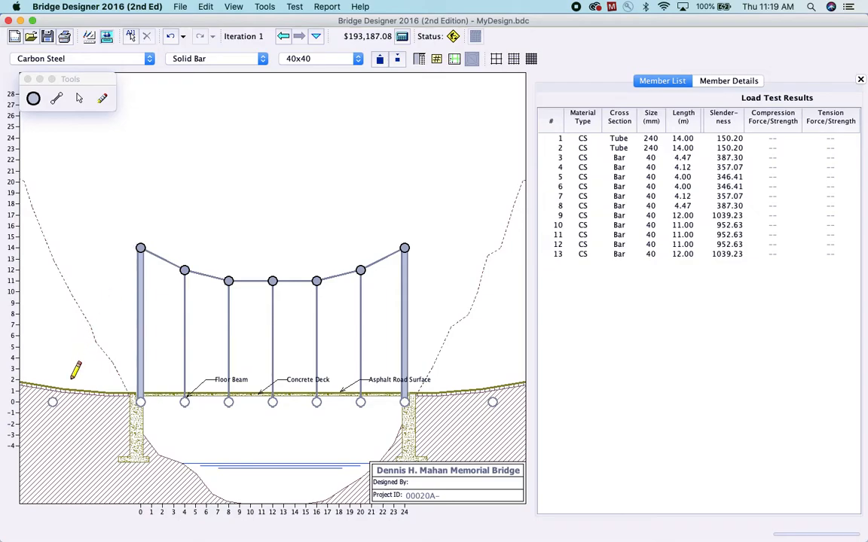
{"action": "left_click_drag", "start_coordinate": [53, 402], "coordinate": [140, 248]}
{"action": "mouse_move", "coordinate": [405, 248]}
{"action": "left_mouse_down"}
{"action": "mouse_move", "coordinate": [443, 345]}
{"action": "mouse_move", "coordinate": [492, 401]}
{"action": "left_mouse_up"}
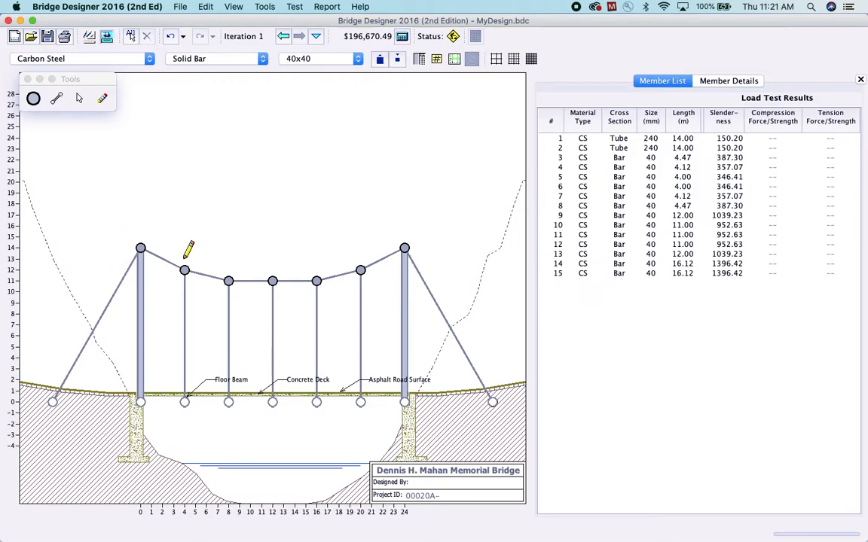
Run the load test and brace the end panels with 40x40 diagonals from the tower tops to the deck joints at 4 and 20 meters
{"action": "left_click", "coordinate": [107, 37]}
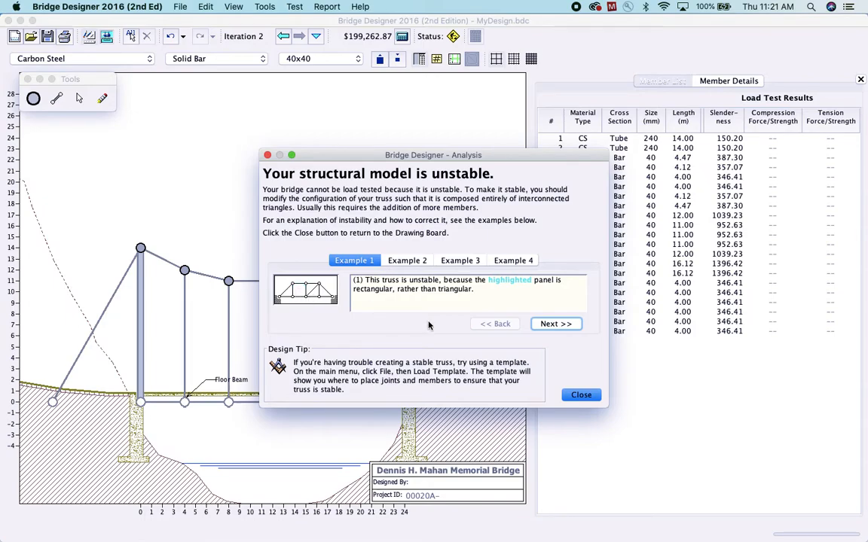
{"action": "left_click", "coordinate": [591, 396]}
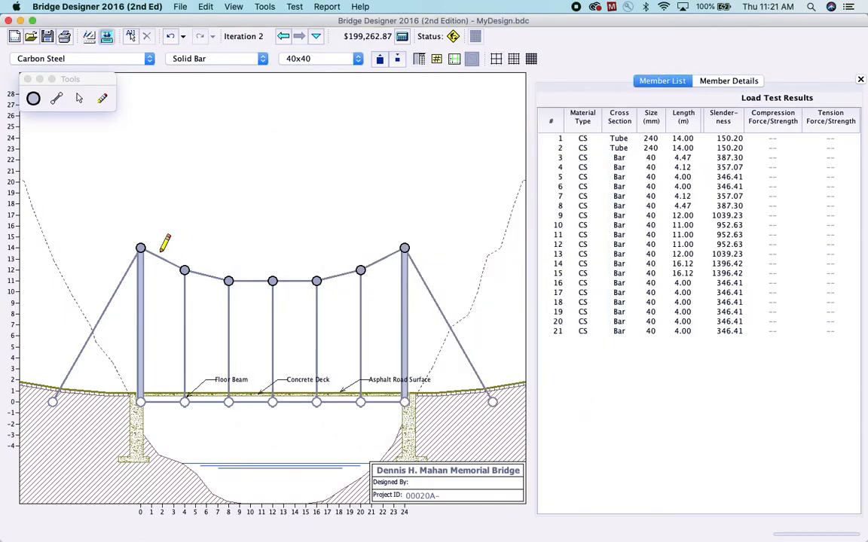
{"action": "left_click_drag", "start_coordinate": [177, 385], "coordinate": [140, 248]}
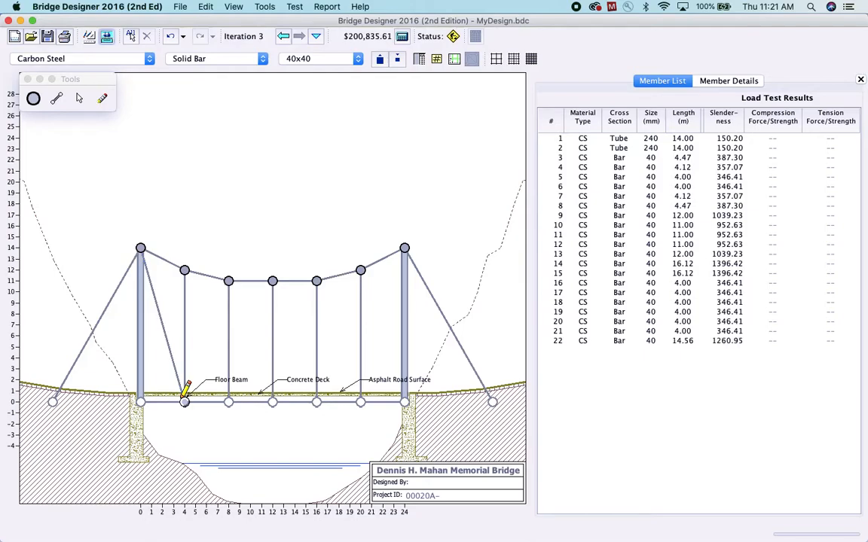
{"action": "left_click_drag", "start_coordinate": [405, 247], "coordinate": [324, 367]}
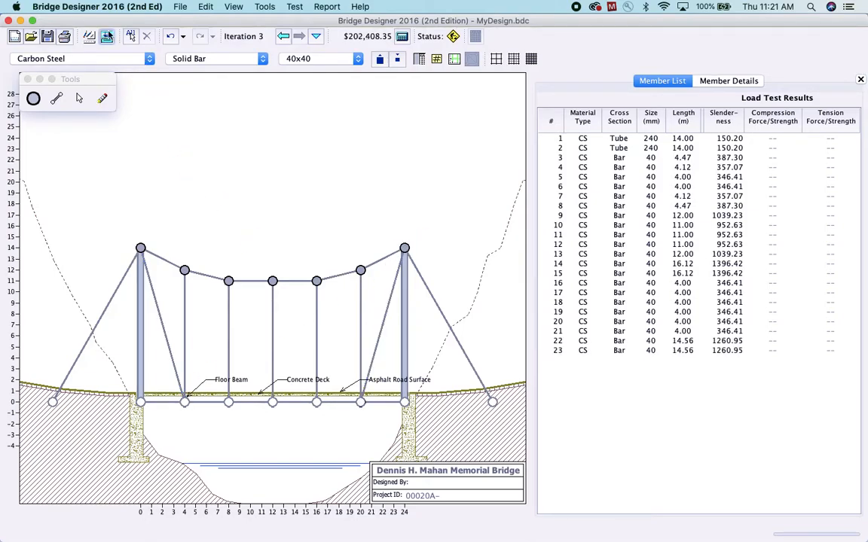
Repeat the load test and draw 40x40 diagonals from the top joints at 4, 8, 16 and 20 meters to the next deck joints toward midspan
{"action": "left_click", "coordinate": [103, 34]}
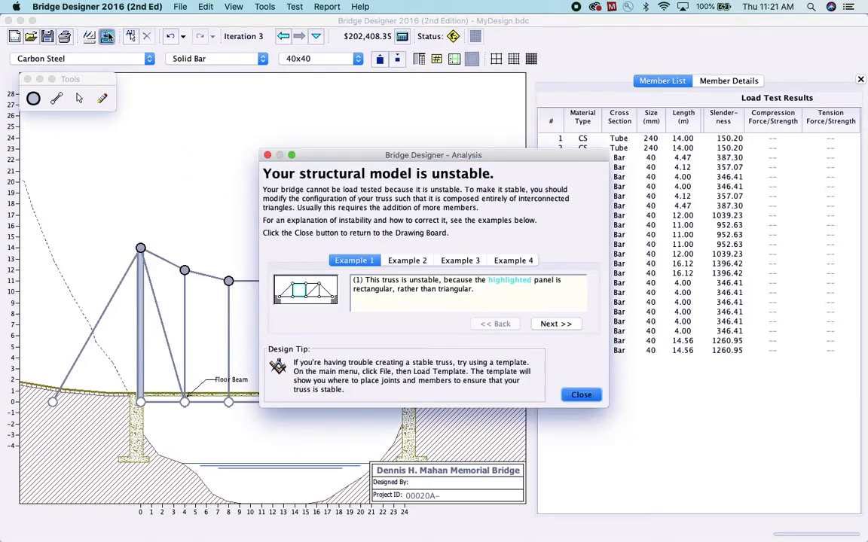
{"action": "left_click", "coordinate": [580, 394]}
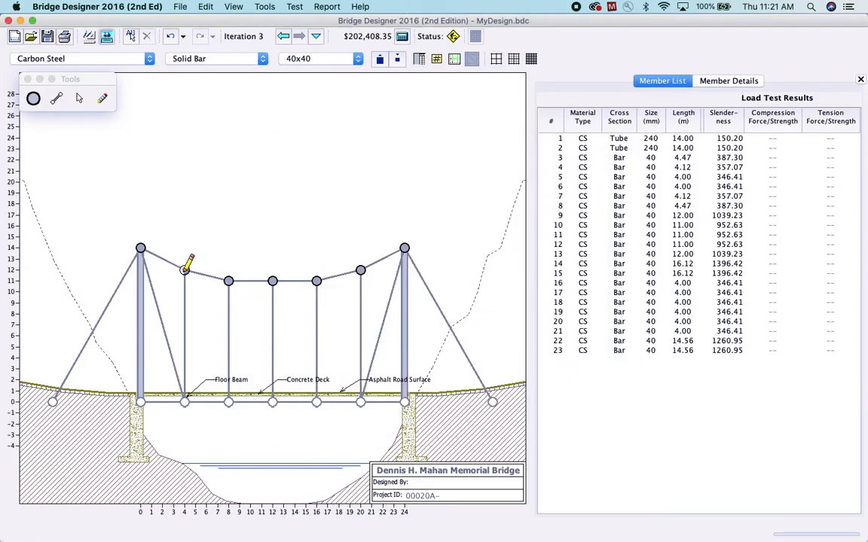
{"action": "left_click_drag", "start_coordinate": [185, 270], "coordinate": [228, 401]}
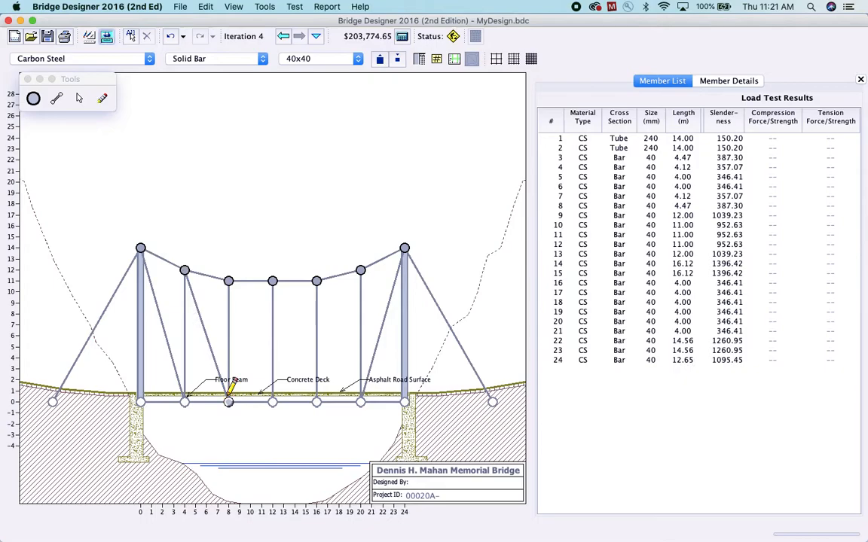
{"action": "left_click_drag", "start_coordinate": [360, 270], "coordinate": [316, 401]}
{"action": "left_click_drag", "start_coordinate": [228, 281], "coordinate": [271, 402]}
{"action": "left_click_drag", "start_coordinate": [317, 282], "coordinate": [273, 401]}
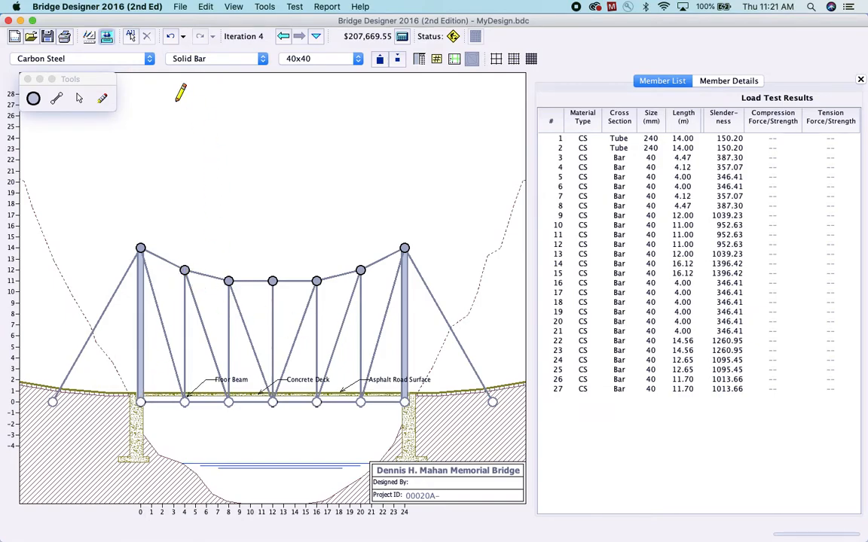
Load test the braced bridge and enlarge all members one size, making the towers 280 mm tubes and the bars 50 mm
{"action": "left_click", "coordinate": [89, 36]}
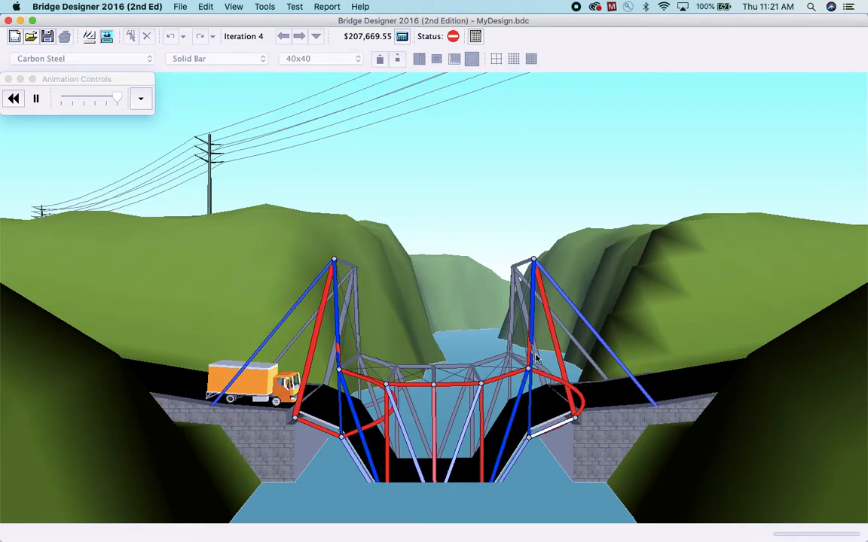
{"action": "left_click", "coordinate": [91, 40]}
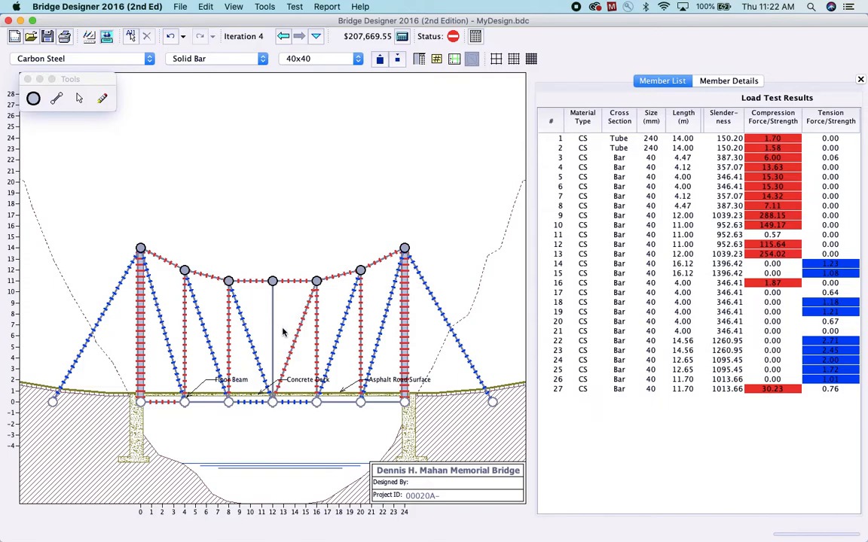
{"action": "left_click", "coordinate": [651, 219]}
{"action": "key", "text": "super+a"}
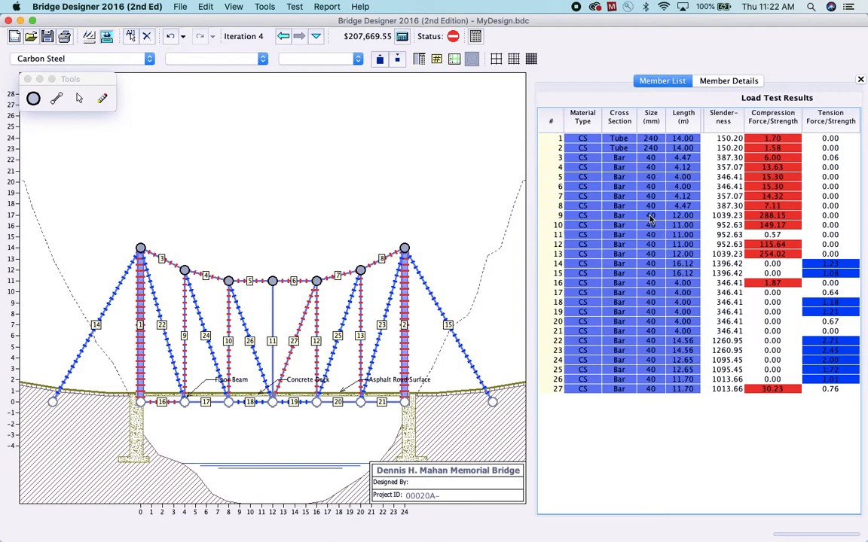
{"action": "left_click", "coordinate": [381, 61]}
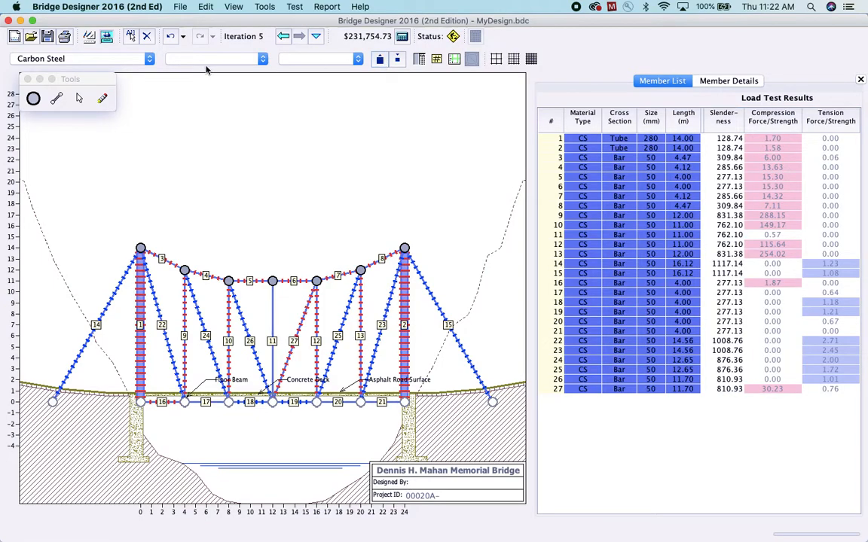
Run the load test again and enlarge overstressed members 3–10, 12, 13, 22–25 and 27 to 55x55 solid bars
{"action": "left_click", "coordinate": [107, 38]}
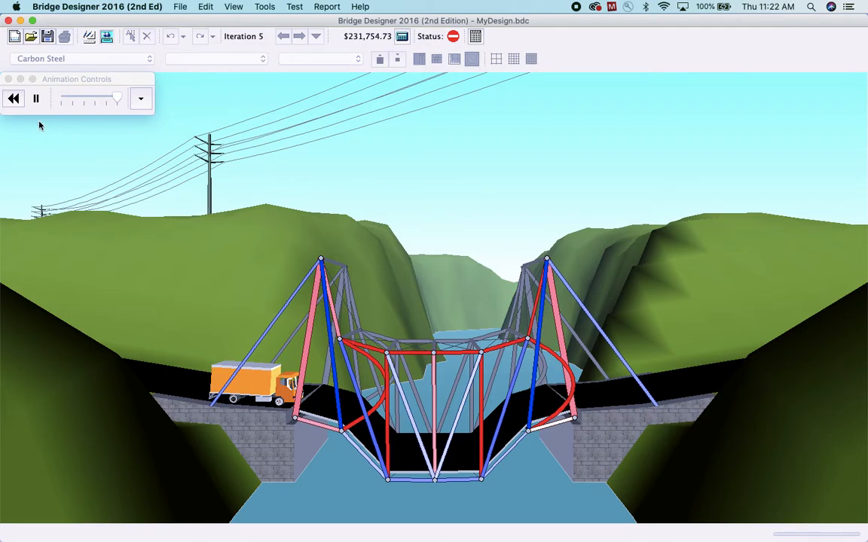
{"action": "left_click", "coordinate": [89, 42]}
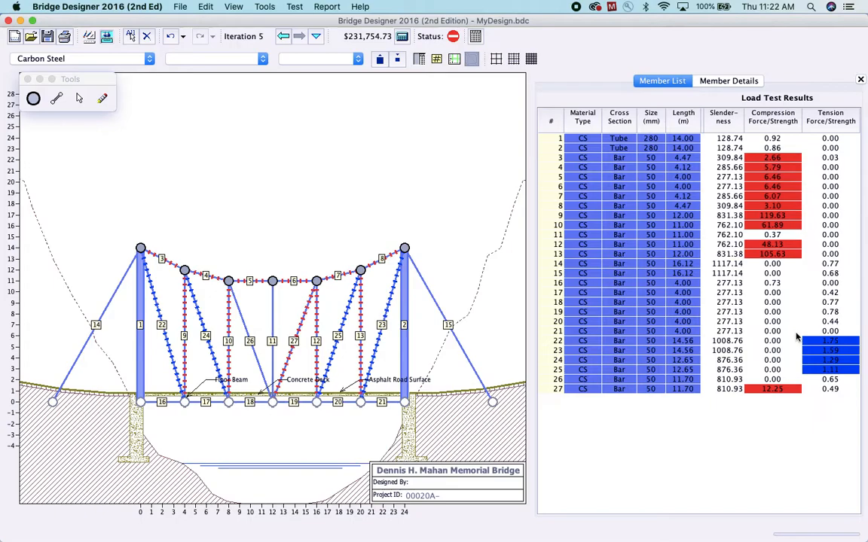
{"action": "left_click_drag", "start_coordinate": [783, 159], "coordinate": [779, 226]}
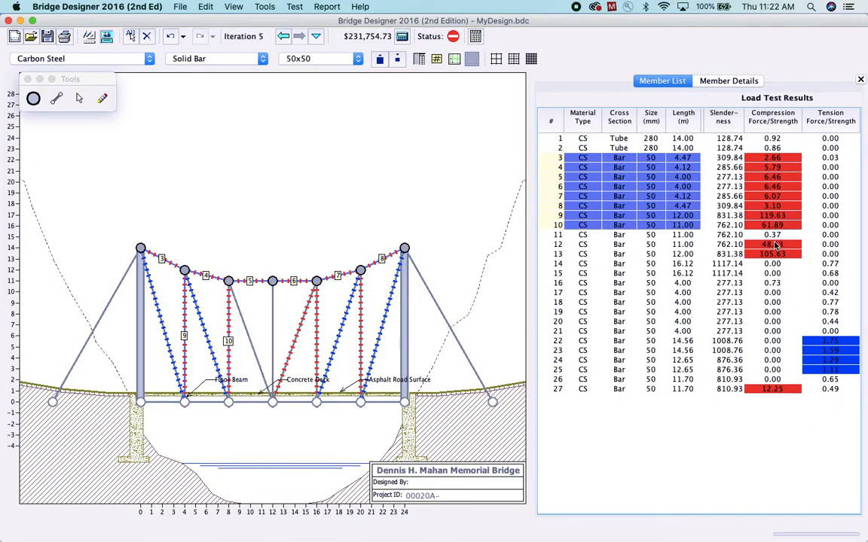
{"action": "left_click", "coordinate": [776, 246], "text": "super"}
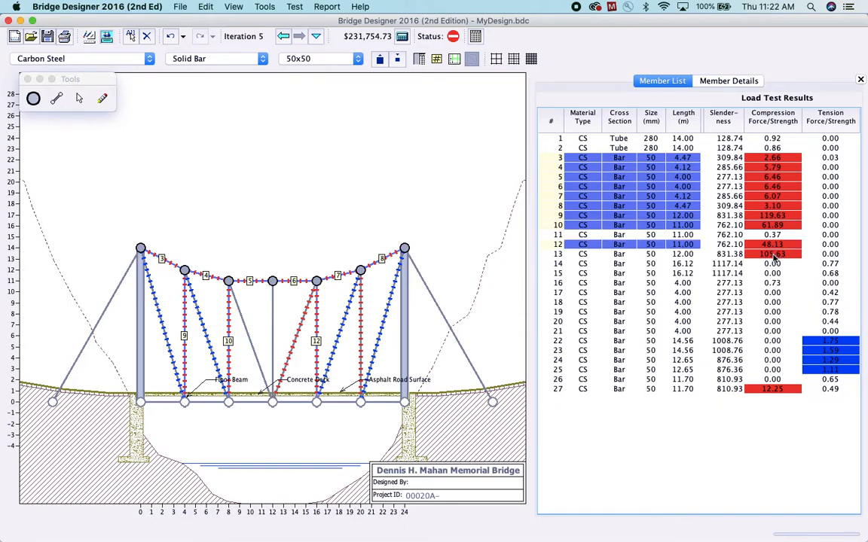
{"action": "left_click", "coordinate": [776, 255], "text": "super"}
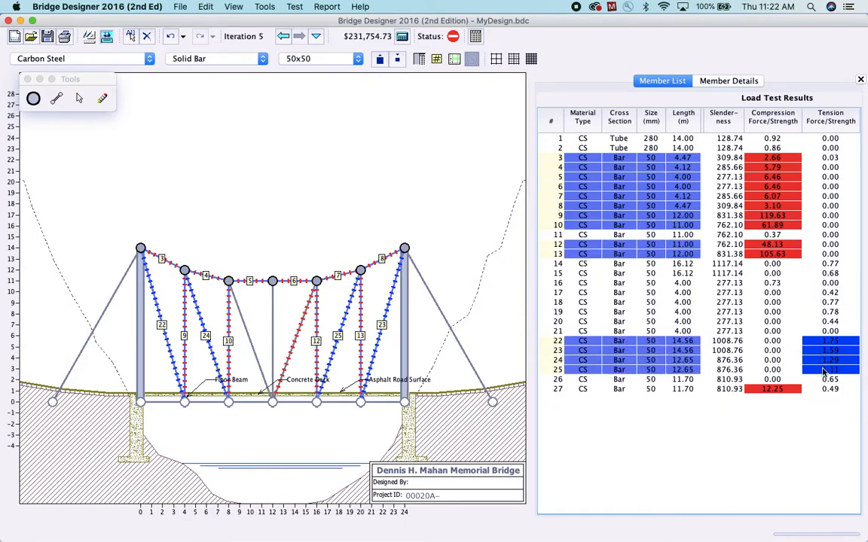
{"action": "left_click", "coordinate": [774, 389], "text": "super"}
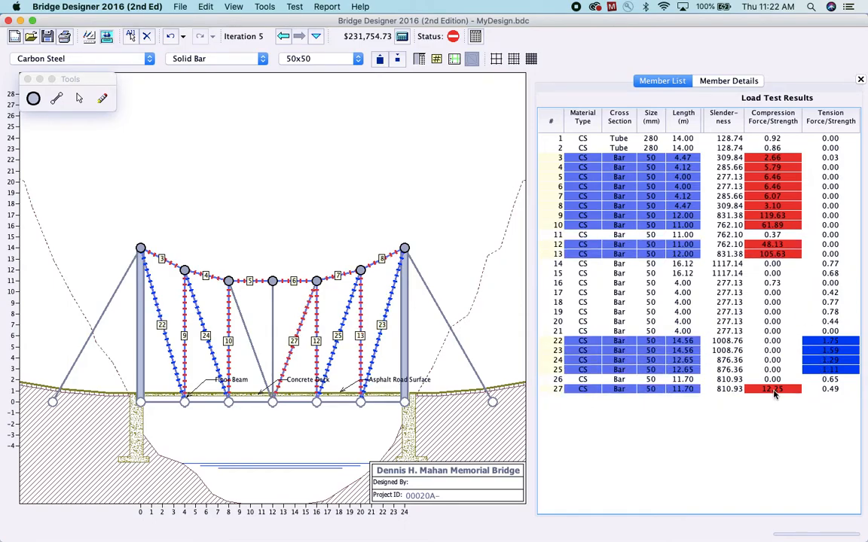
{"action": "left_click", "coordinate": [380, 59]}
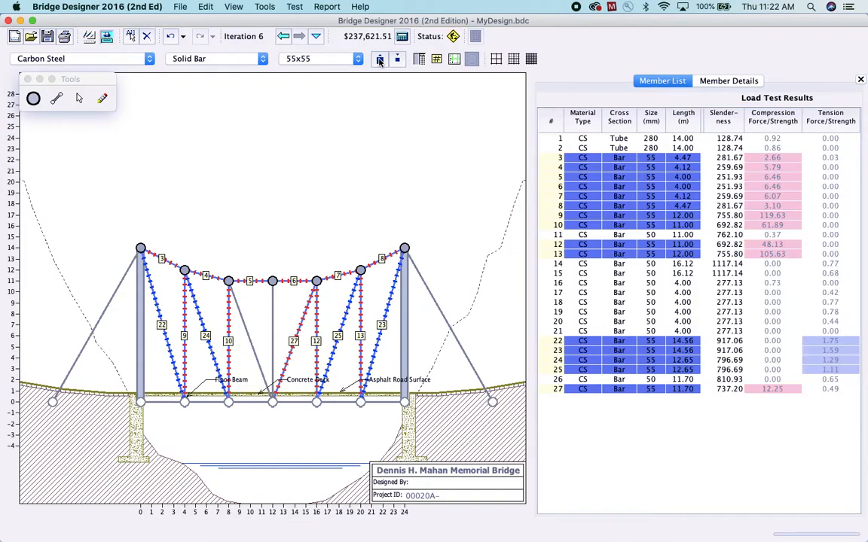
Retest the bridge, exclude member 25 from the selection and enlarge the remaining selected members to 60x60
{"action": "left_click", "coordinate": [108, 38]}
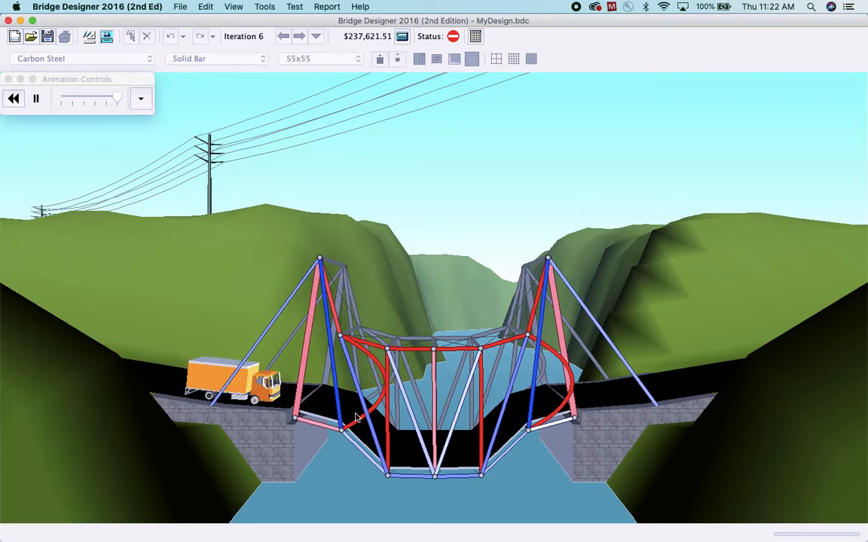
{"action": "left_click", "coordinate": [90, 37]}
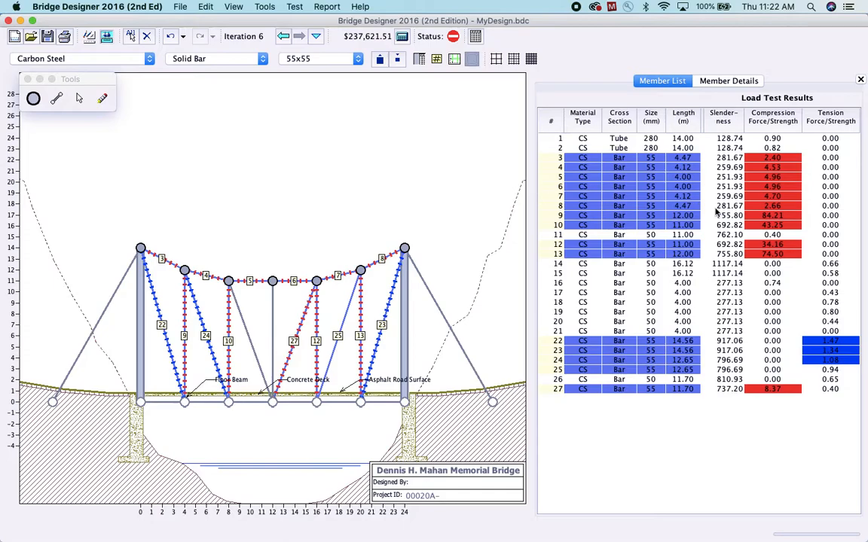
{"action": "left_click", "coordinate": [696, 372], "text": "super"}
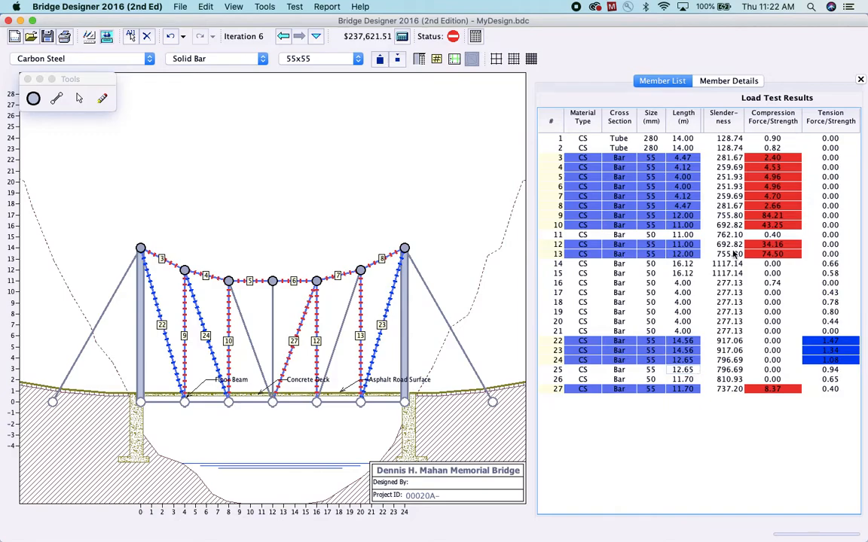
{"action": "left_click", "coordinate": [381, 60]}
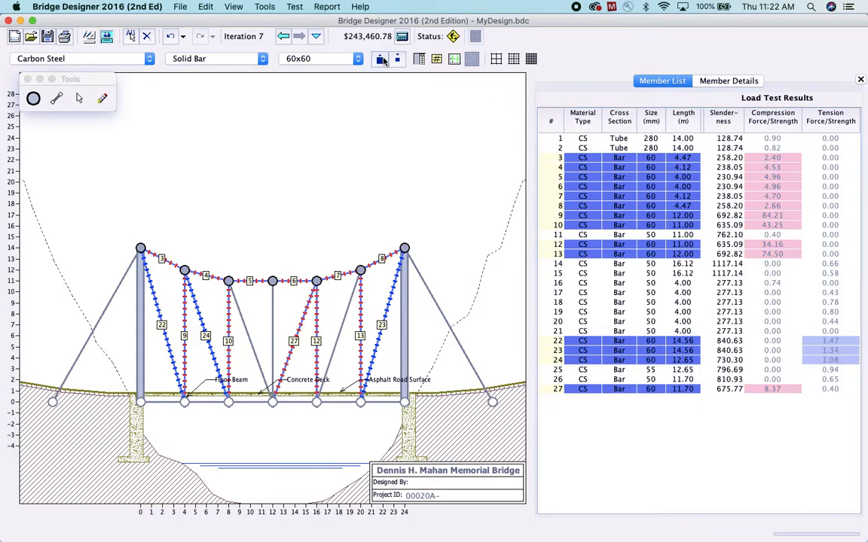
Load test once more, exclude member 24 from the selection and enlarge the remaining selected members to 65x65
{"action": "left_click", "coordinate": [107, 37]}
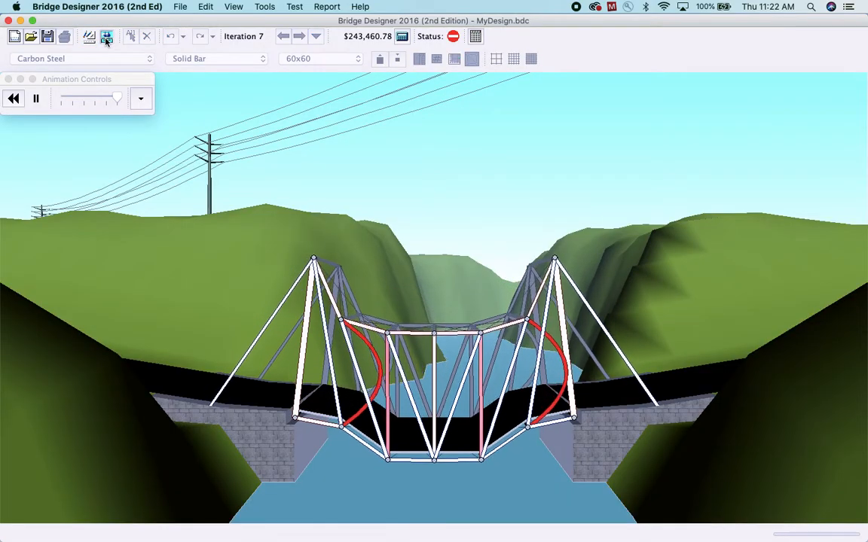
{"action": "left_click", "coordinate": [88, 36]}
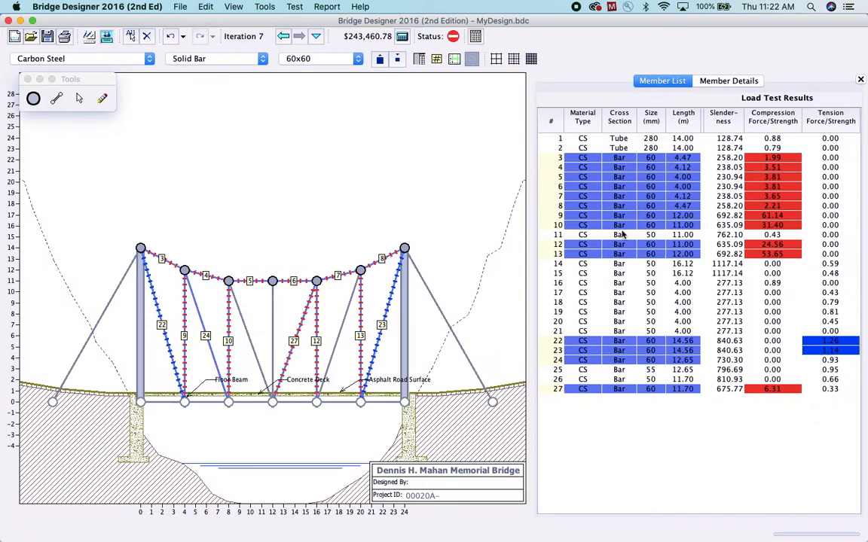
{"action": "left_click", "coordinate": [679, 361], "text": "super"}
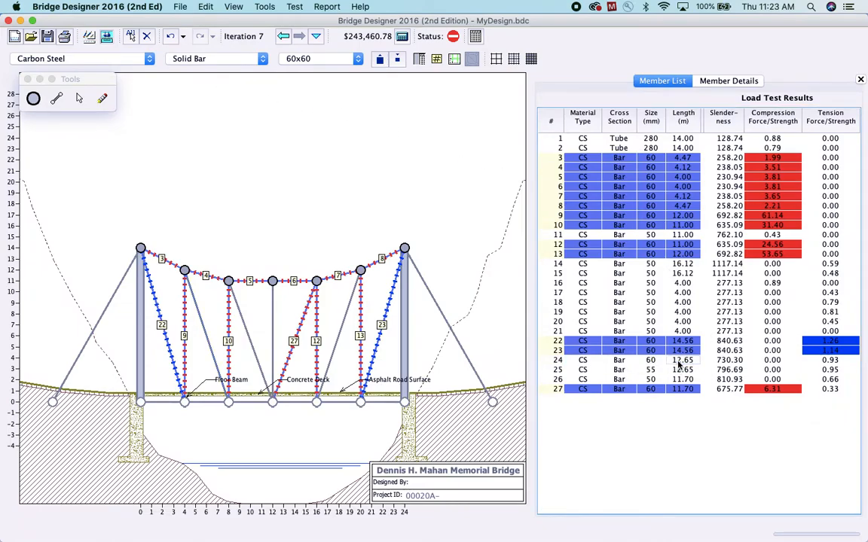
{"action": "left_click", "coordinate": [380, 60]}
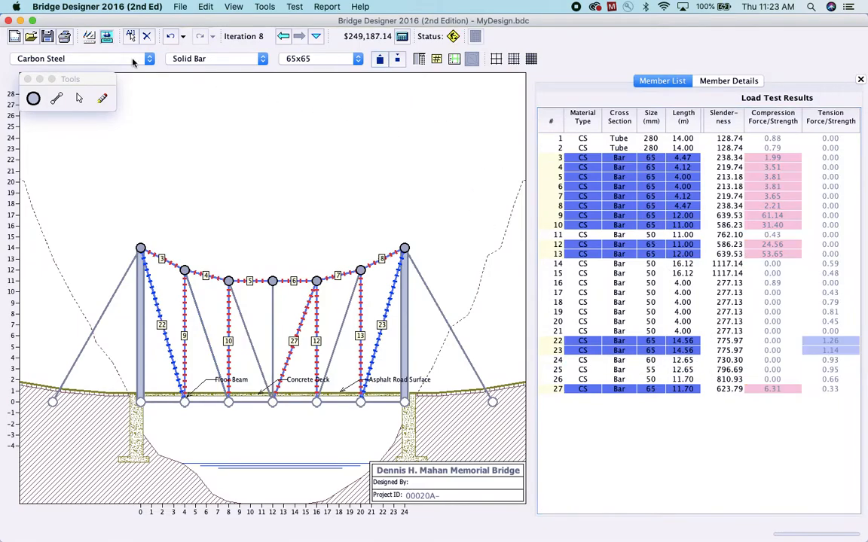
Load test the bridge, exclude member 23 from the selection and enlarge the remaining selected members to 75x75
{"action": "left_click", "coordinate": [108, 38]}
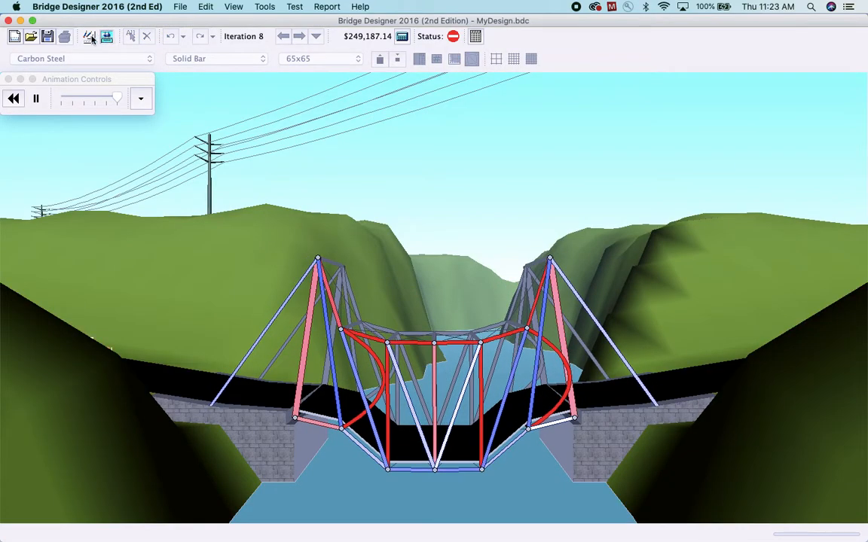
{"action": "left_click", "coordinate": [89, 38]}
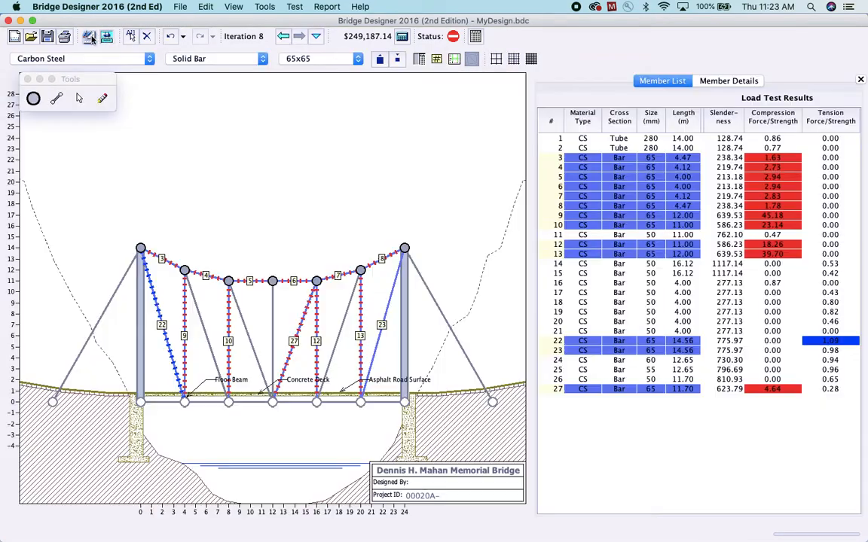
{"action": "left_click", "coordinate": [632, 351], "text": "super"}
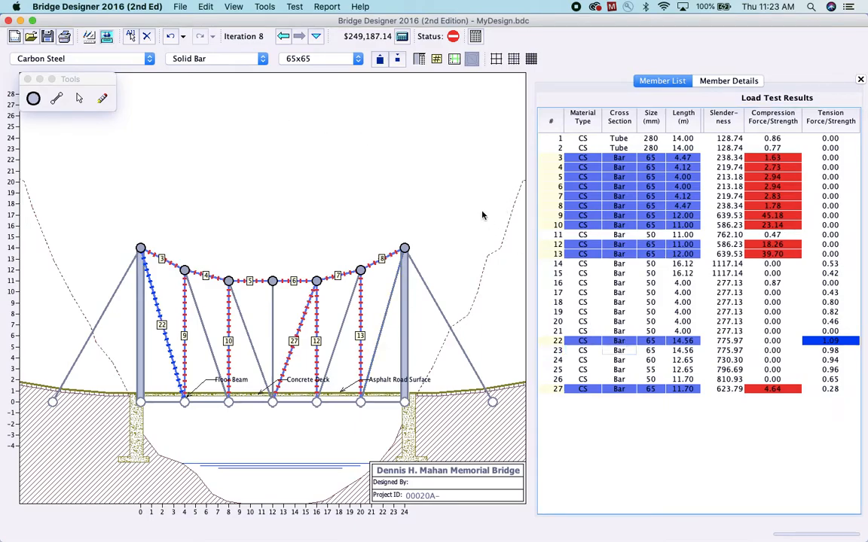
{"action": "left_click", "coordinate": [378, 60]}
{"action": "left_click", "coordinate": [378, 60]}
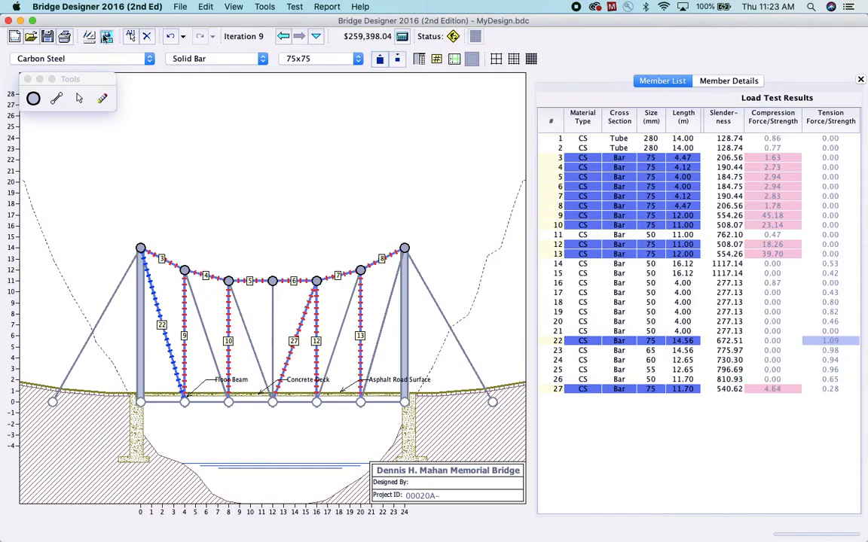
Retest the bridge and replace member 23 with a 75x75 bar from the 20 m top joint to the right tower's base
{"action": "left_click", "coordinate": [108, 39]}
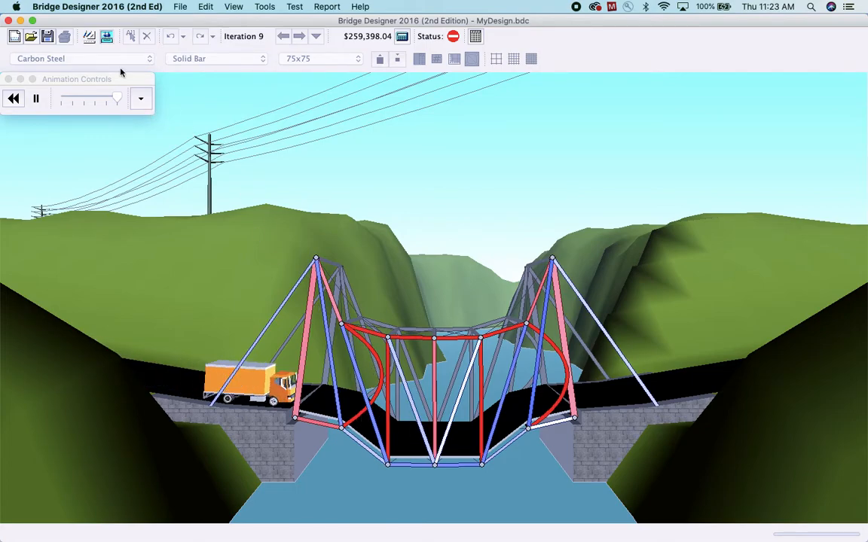
{"action": "left_click", "coordinate": [89, 38]}
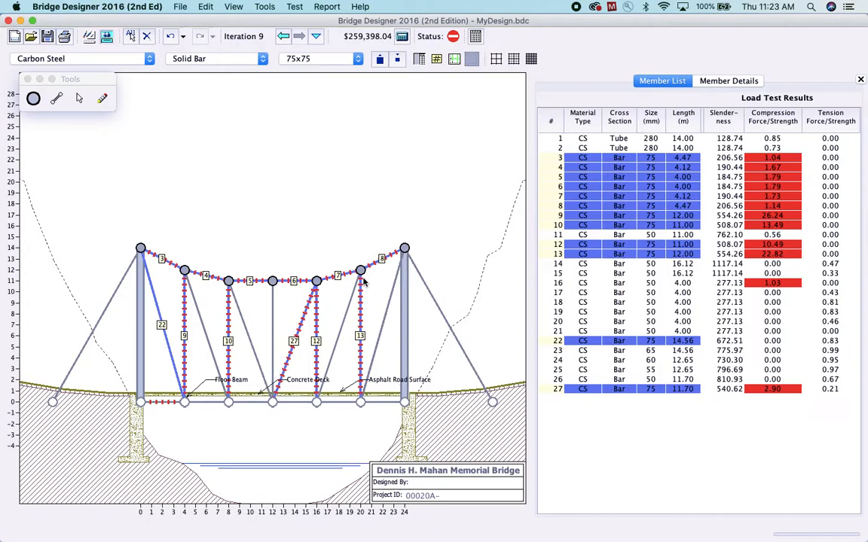
{"action": "left_click", "coordinate": [360, 321]}
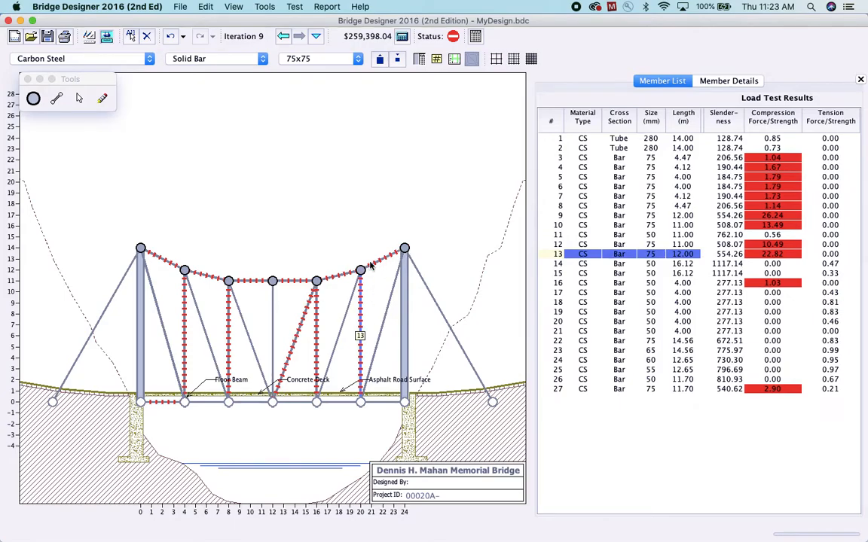
{"action": "left_click", "coordinate": [103, 98]}
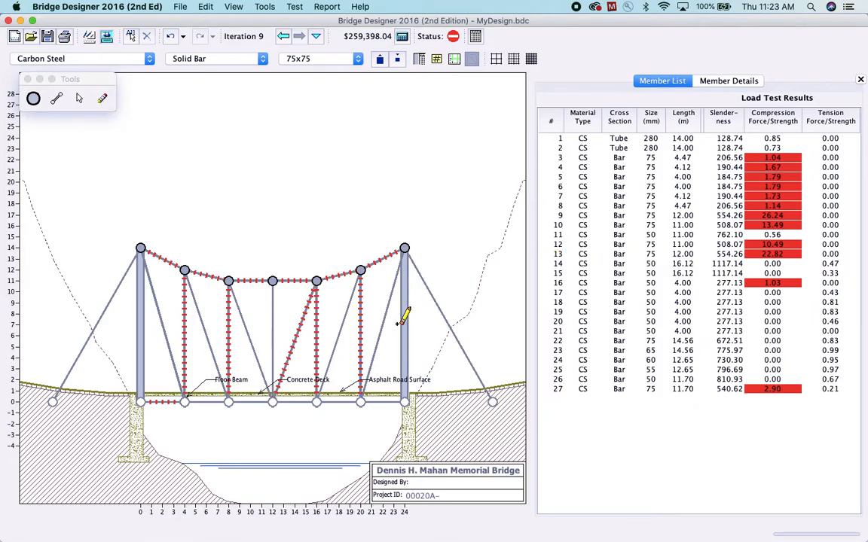
{"action": "left_click", "coordinate": [349, 287]}
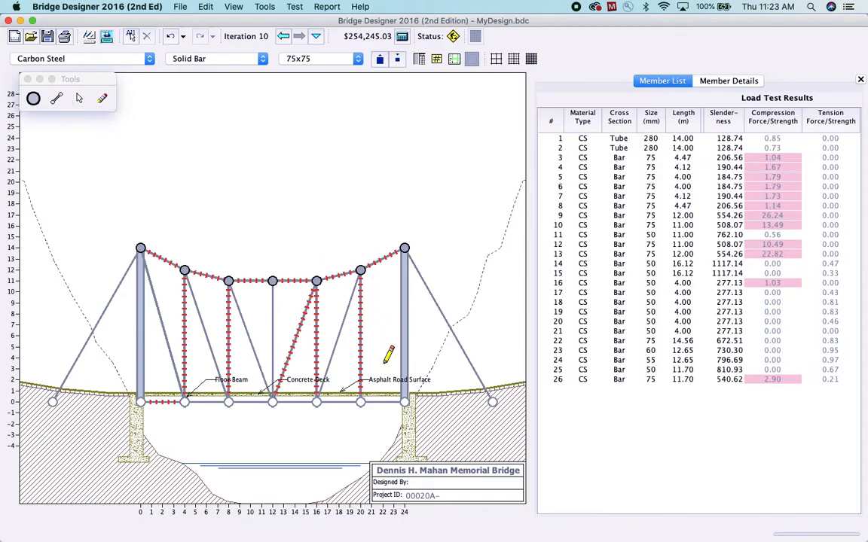
{"action": "left_click_drag", "start_coordinate": [403, 386], "coordinate": [404, 401]}
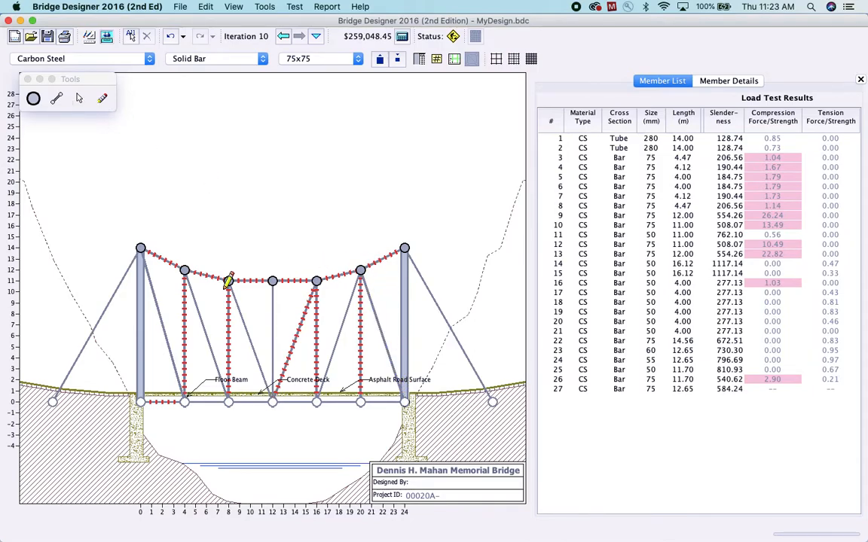
Add a 75x75 bar from the 8 m top joint to the 4 m deck joint and erase the opposite diagonal in that panel
{"action": "left_click_drag", "start_coordinate": [229, 281], "coordinate": [184, 401]}
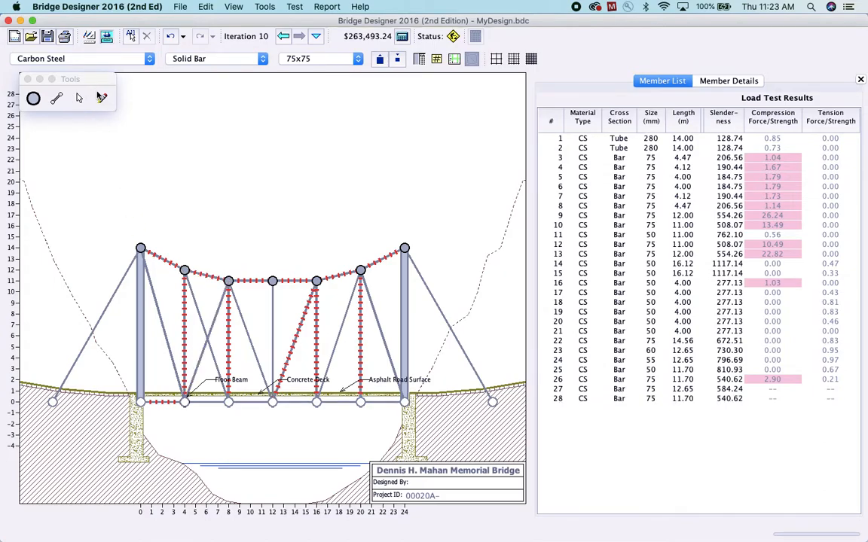
{"action": "left_click", "coordinate": [103, 98]}
{"action": "left_click", "coordinate": [200, 310]}
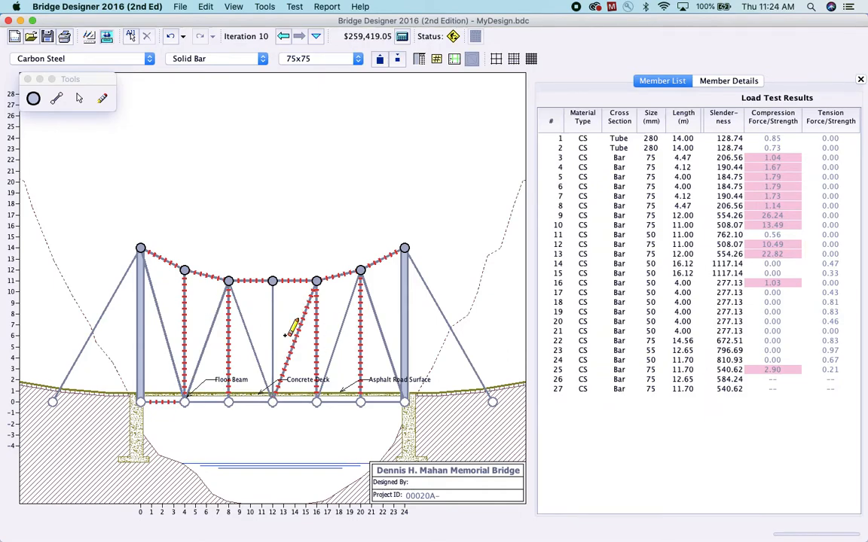
Load test the bridge and reverse both centre-panel diagonals so they run from the 12 m top joint to the 8 m and 16 m deck joints
{"action": "left_click", "coordinate": [107, 37]}
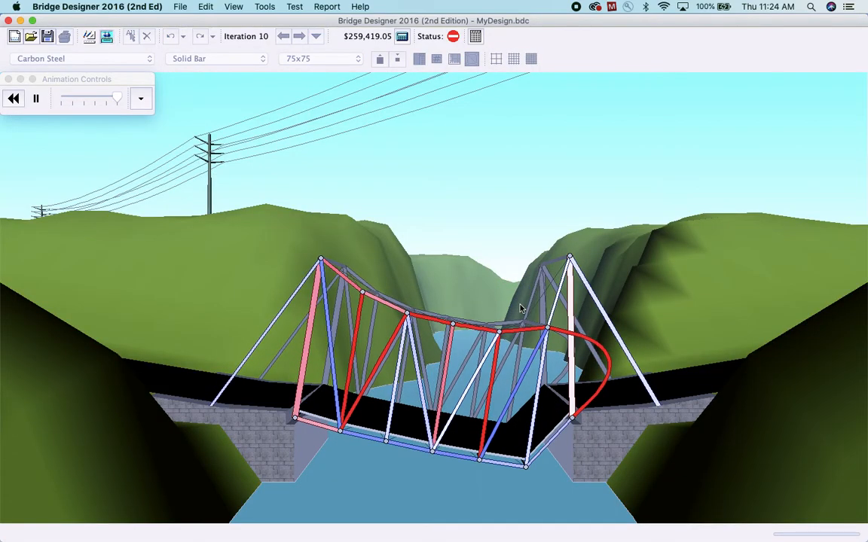
{"action": "left_click", "coordinate": [89, 37]}
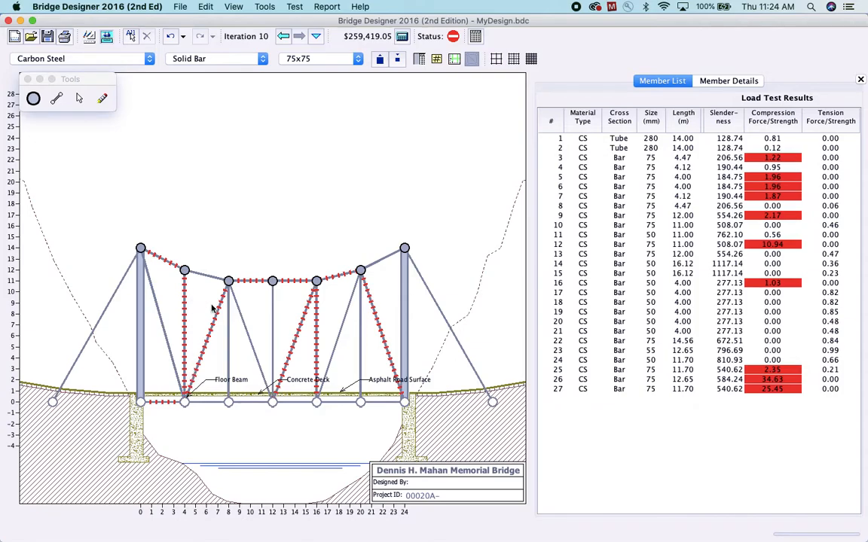
{"action": "left_click", "coordinate": [59, 99]}
{"action": "mouse_move", "coordinate": [229, 403]}
{"action": "left_mouse_down"}
{"action": "mouse_move", "coordinate": [274, 326]}
{"action": "mouse_move", "coordinate": [276, 291]}
{"action": "mouse_move", "coordinate": [308, 356]}
{"action": "mouse_move", "coordinate": [316, 403]}
{"action": "left_mouse_up"}
{"action": "left_click", "coordinate": [104, 98]}
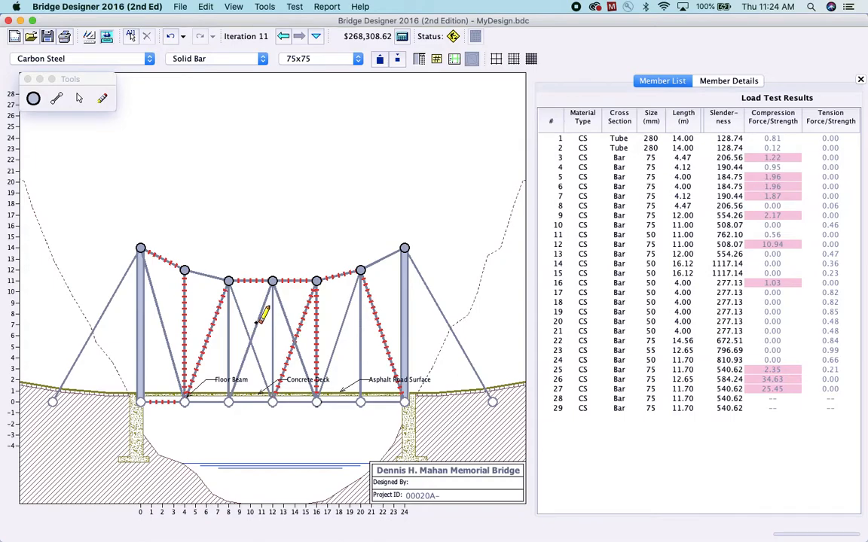
{"action": "left_click", "coordinate": [302, 321]}
{"action": "left_click", "coordinate": [233, 293]}
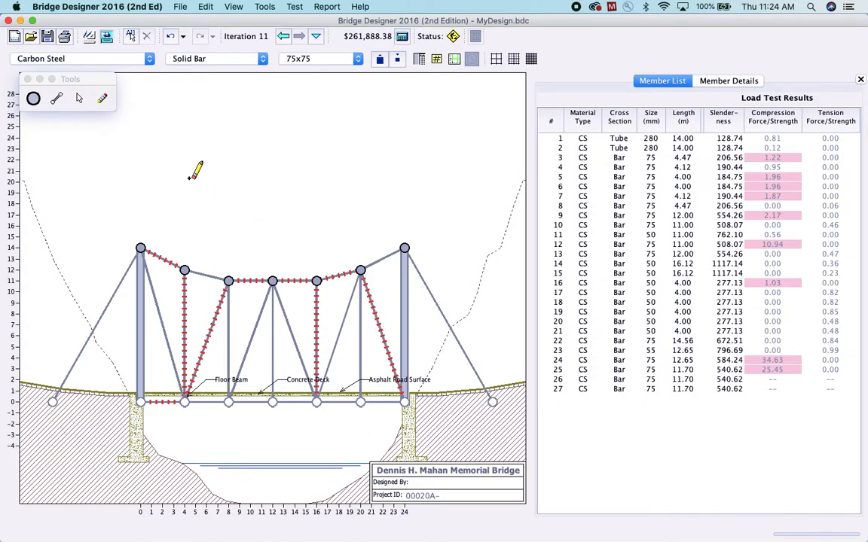
Load test again and enlarge all members two sizes, making the towers 320 mm tubes and the 75 mm bars 90 mm
{"action": "left_click", "coordinate": [107, 38]}
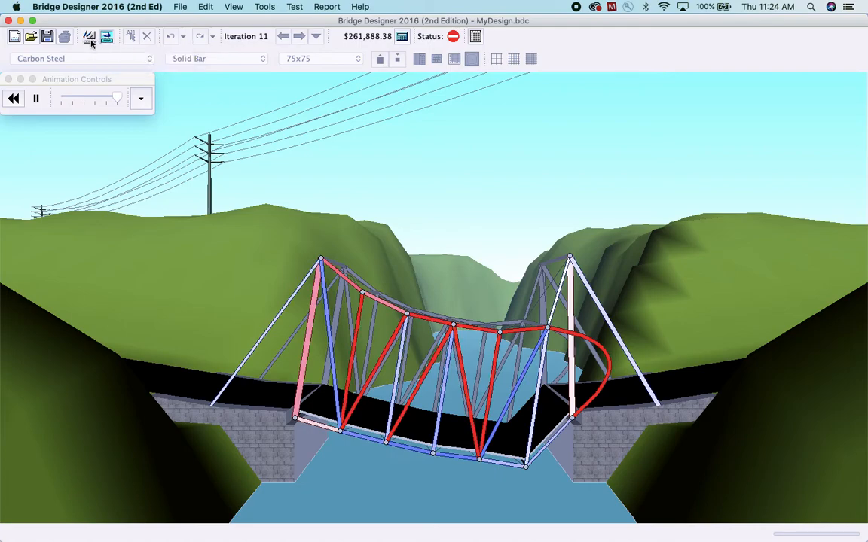
{"action": "left_click", "coordinate": [89, 37]}
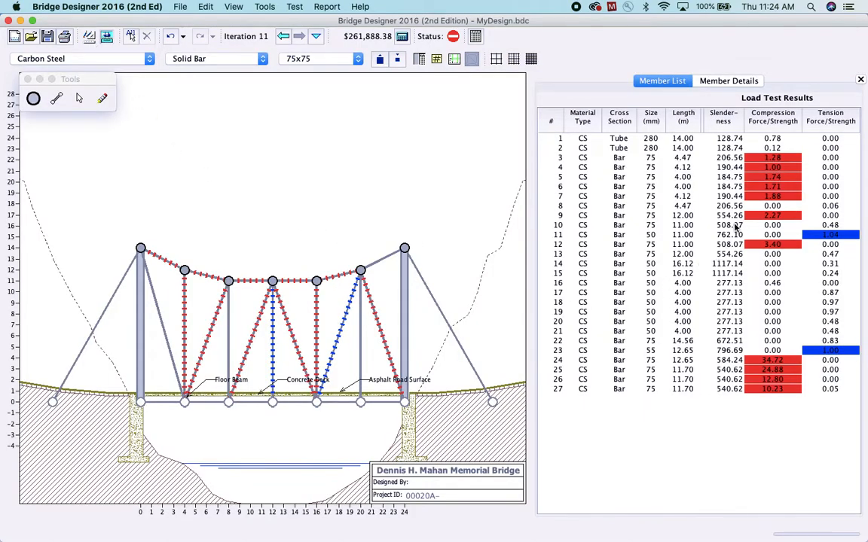
{"action": "left_click", "coordinate": [722, 185]}
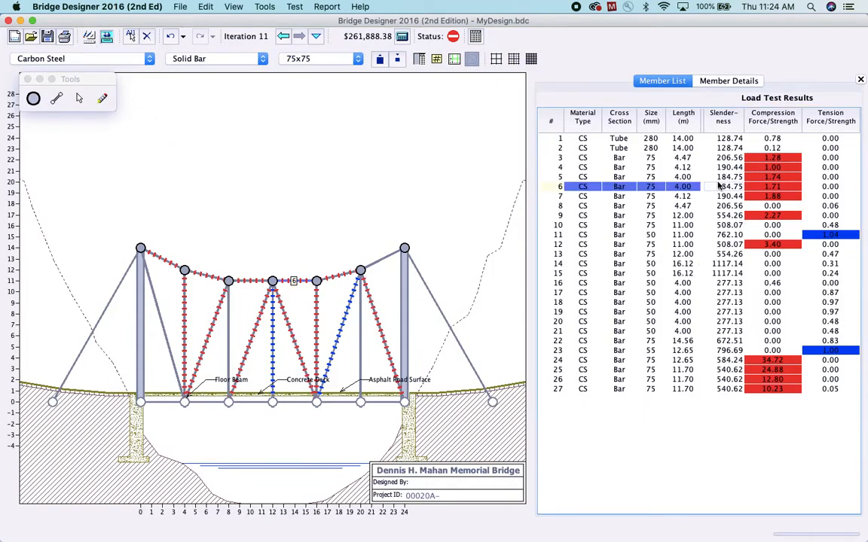
{"action": "key", "text": "super+a"}
{"action": "left_click", "coordinate": [379, 59]}
{"action": "left_click", "coordinate": [379, 60]}
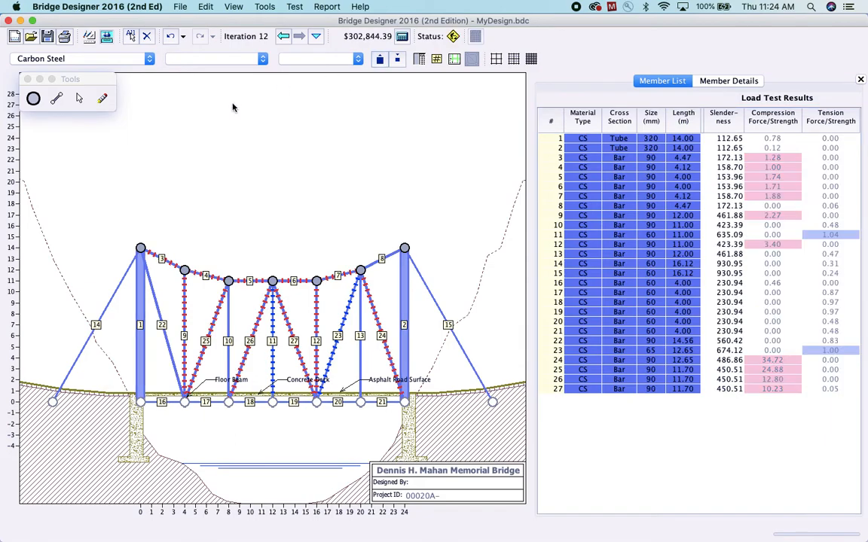
Retest the bridge and enlarge both tower members, 1 and 2, to 500x500x25 hollow tubes
{"action": "left_click", "coordinate": [106, 38]}
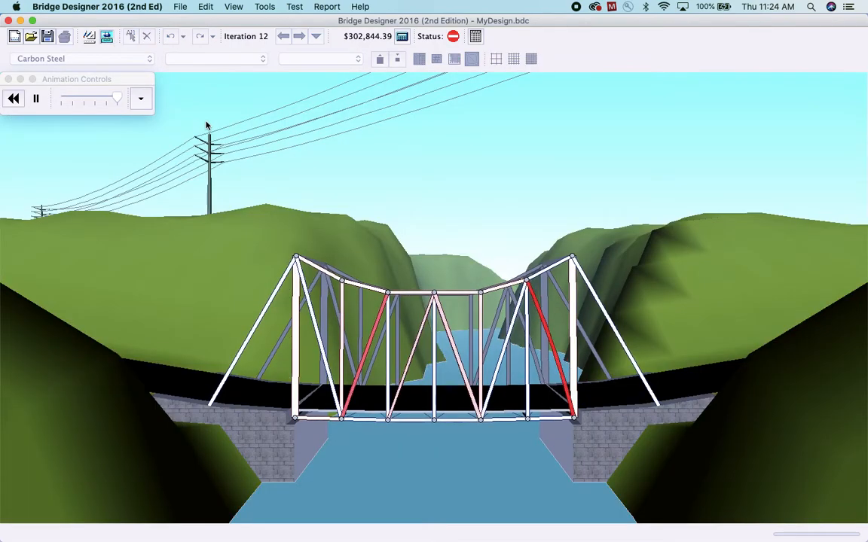
{"action": "left_click", "coordinate": [89, 38]}
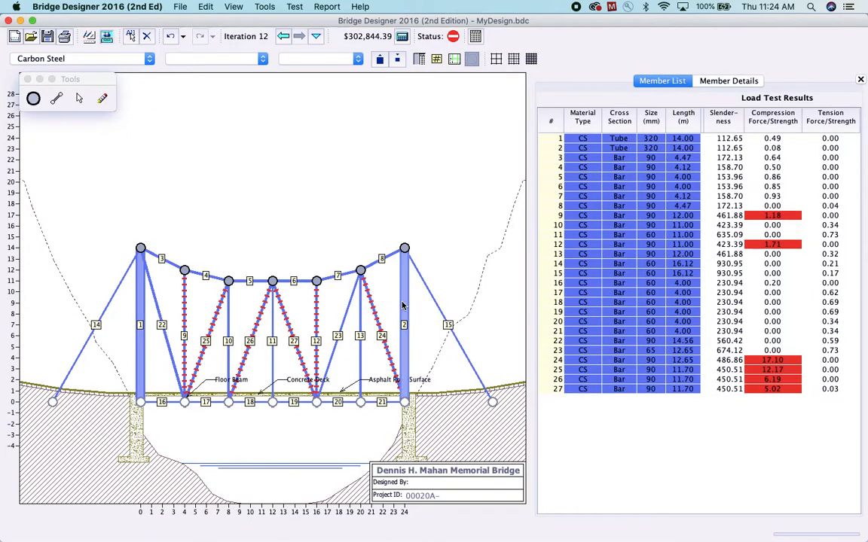
{"action": "left_click", "coordinate": [404, 355]}
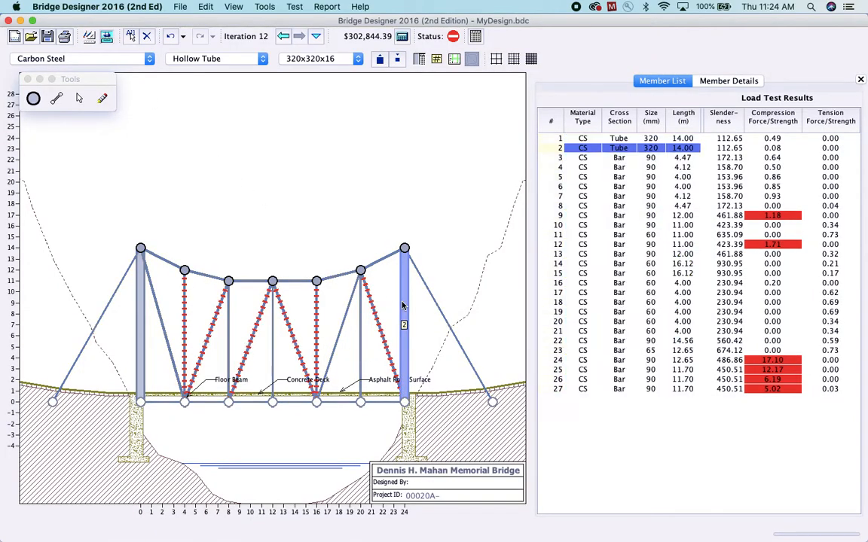
{"action": "left_click", "coordinate": [139, 325]}
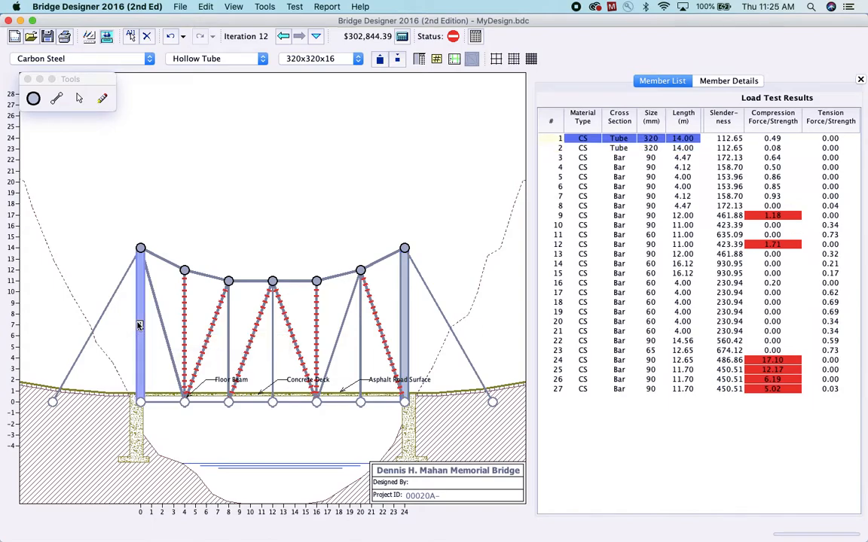
{"action": "left_click", "coordinate": [403, 305]}
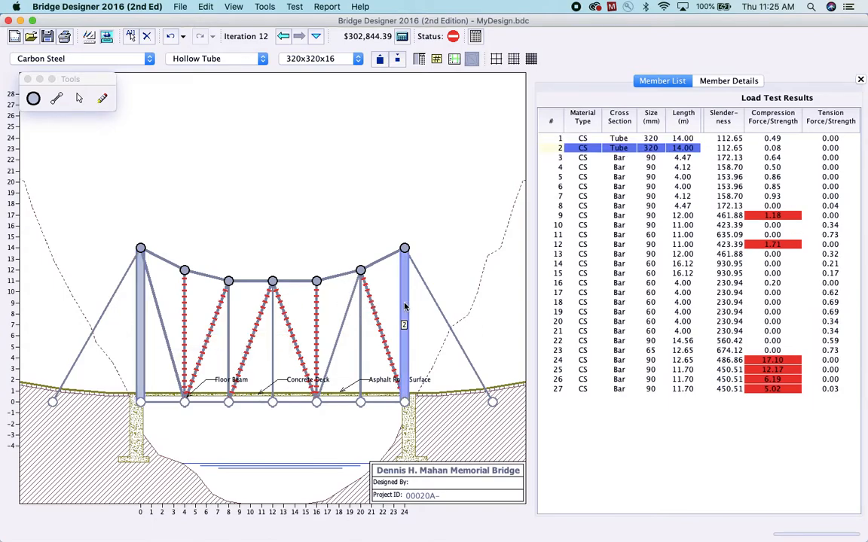
{"action": "left_click", "coordinate": [676, 140], "text": "shift"}
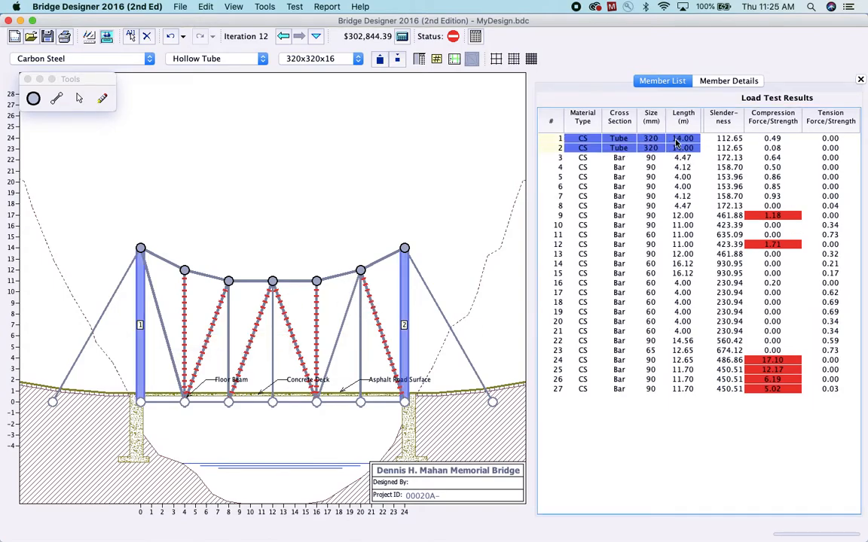
{"action": "left_click", "coordinate": [381, 60]}
{"action": "left_click", "coordinate": [381, 60]}
{"action": "left_click", "coordinate": [380, 60]}
{"action": "left_click", "coordinate": [380, 60]}
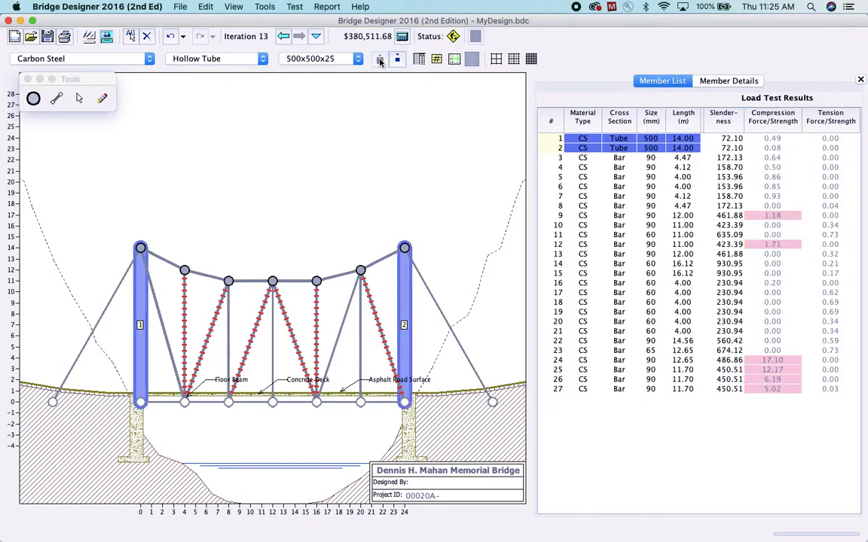
Load test the bridge and erase the top member joining the right tower and both diagonals meeting at the 20 m top joint
{"action": "left_click", "coordinate": [106, 36]}
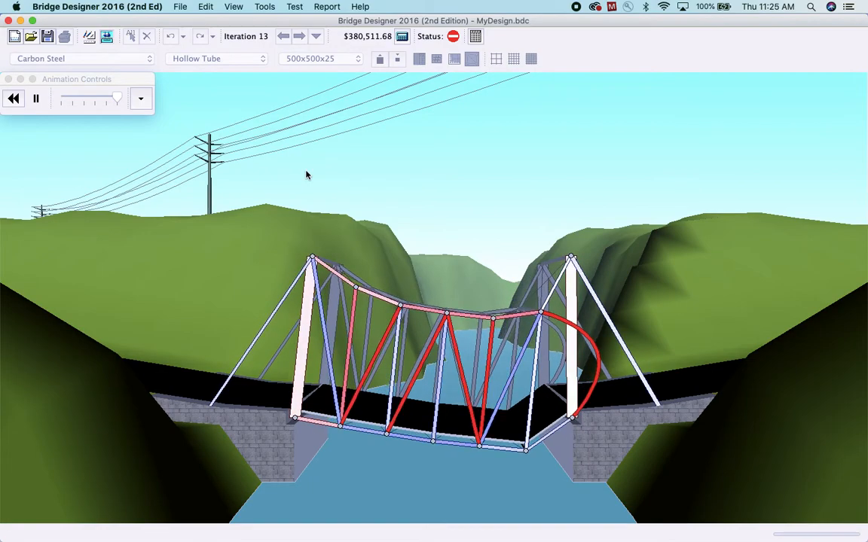
{"action": "left_click", "coordinate": [88, 39]}
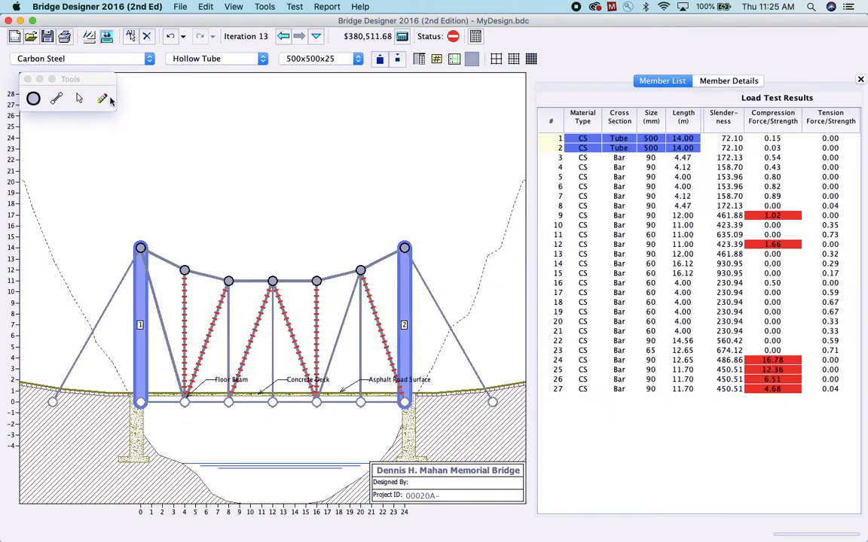
{"action": "left_click", "coordinate": [102, 98]}
{"action": "left_click", "coordinate": [380, 263]}
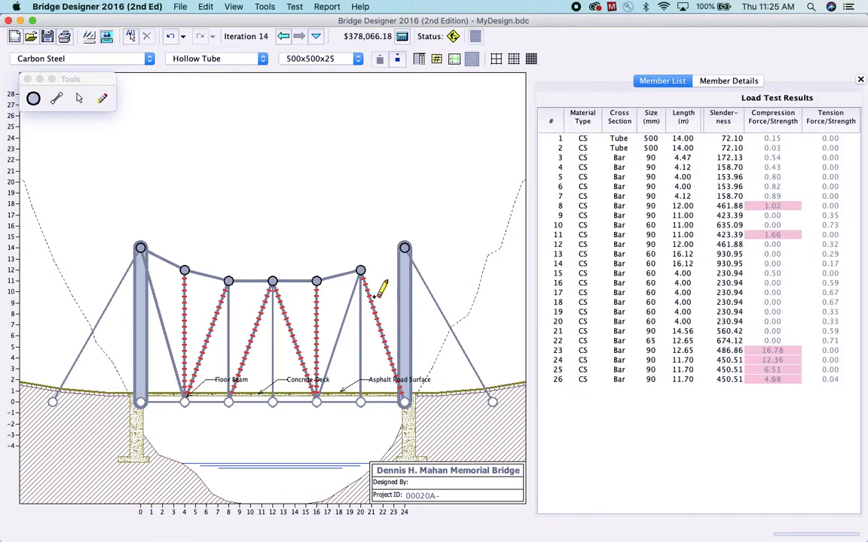
{"action": "left_click", "coordinate": [369, 300]}
{"action": "left_click", "coordinate": [351, 299]}
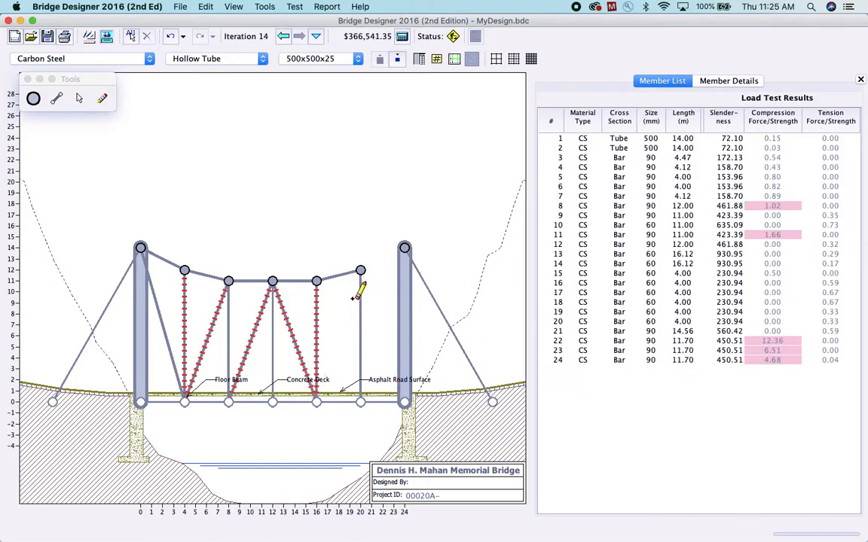
Erase the 20 m hanger and all top joints between the towers, removing the attached top members, hangers and diagonals
{"action": "left_click", "coordinate": [362, 301]}
{"action": "left_click", "coordinate": [361, 269]}
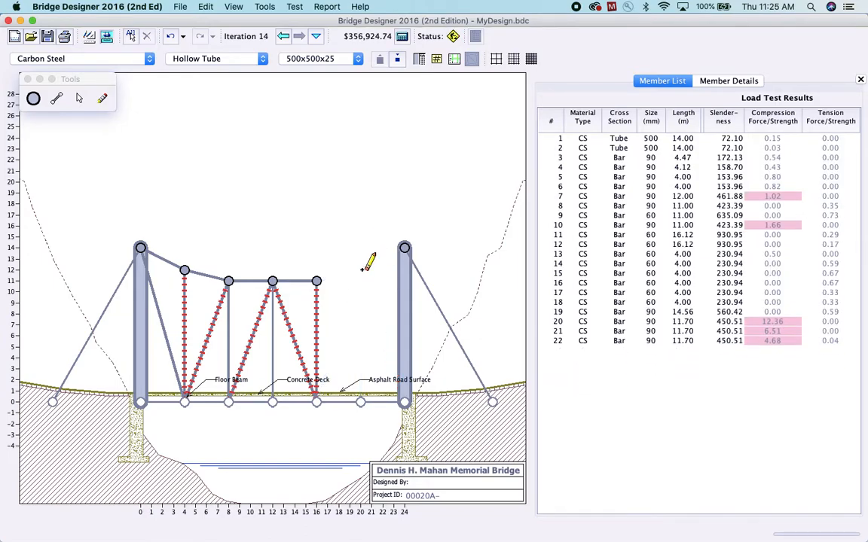
{"action": "left_click", "coordinate": [316, 279]}
{"action": "left_click", "coordinate": [273, 280]}
{"action": "left_click", "coordinate": [229, 280]}
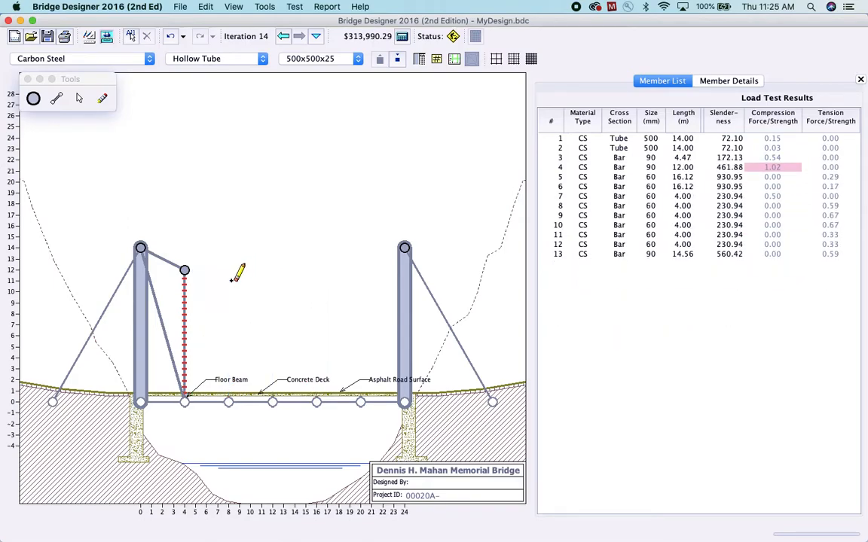
{"action": "left_click", "coordinate": [186, 270]}
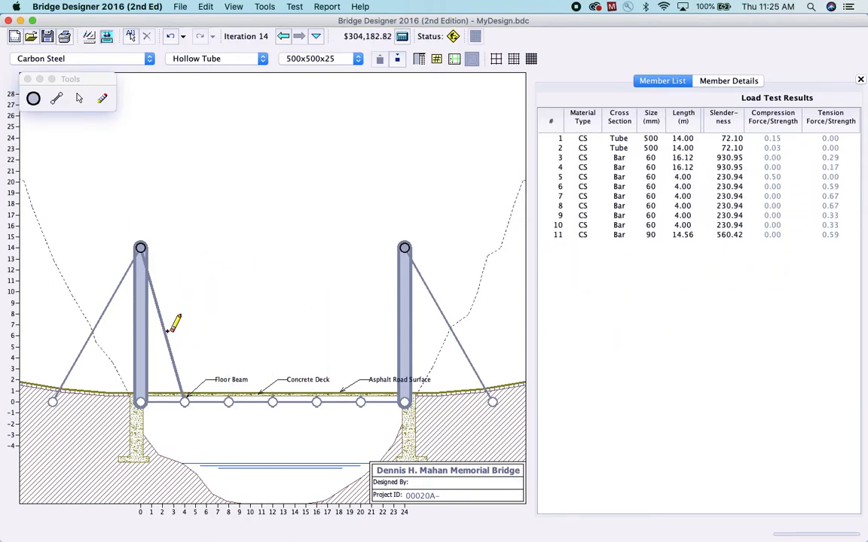
Add a member from the left tower's top to the 8 m deck joint and make it a 60x60 solid bar
{"action": "left_click", "coordinate": [57, 101]}
{"action": "left_click_drag", "start_coordinate": [141, 248], "coordinate": [228, 401]}
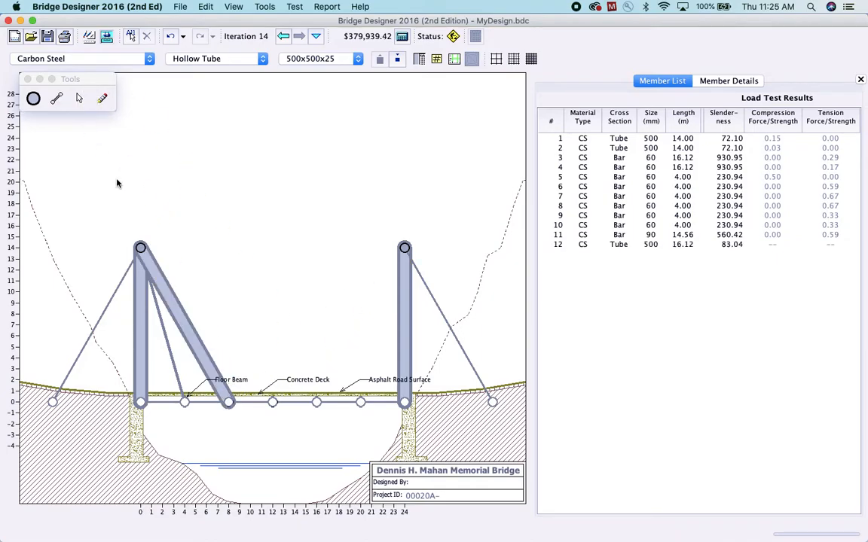
{"action": "left_click", "coordinate": [184, 325]}
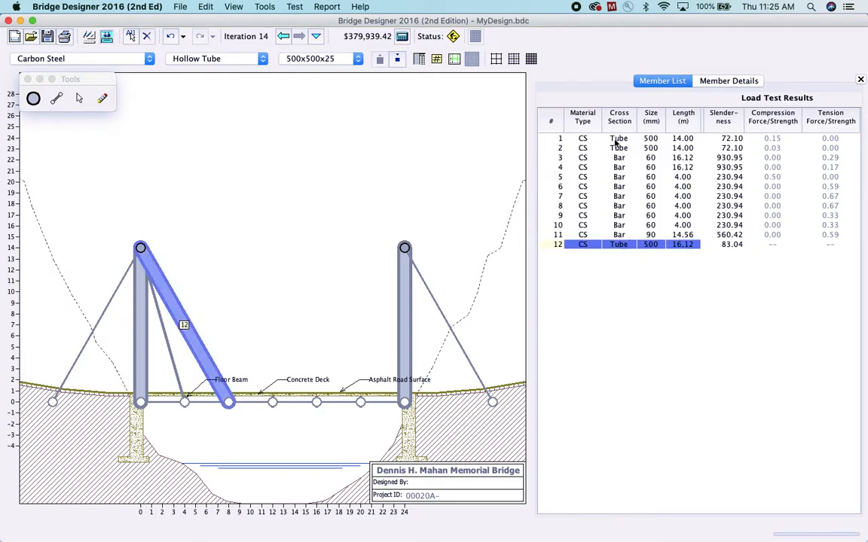
{"action": "left_click", "coordinate": [358, 60]}
{"action": "scroll", "coordinate": [329, 105], "scroll_direction": "up", "scroll_amount": 5}
{"action": "scroll", "coordinate": [330, 105], "scroll_direction": "up", "scroll_amount": 5}
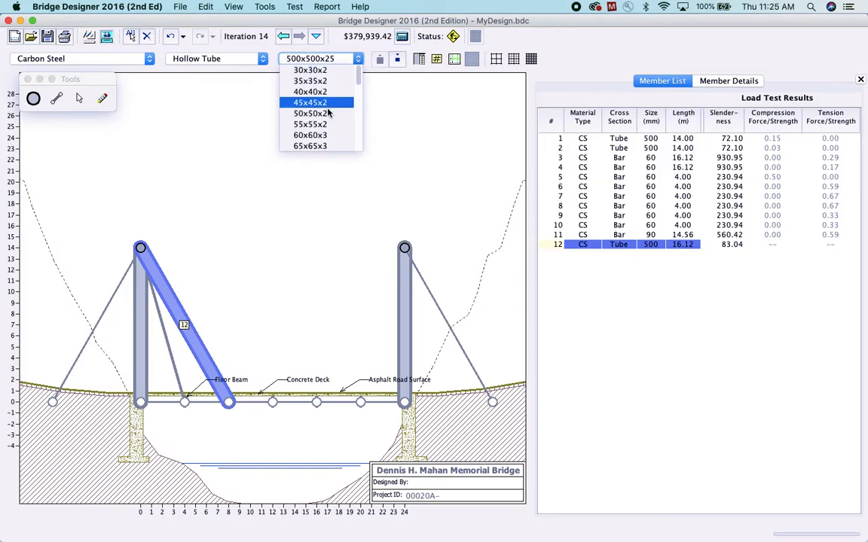
{"action": "left_click", "coordinate": [323, 135]}
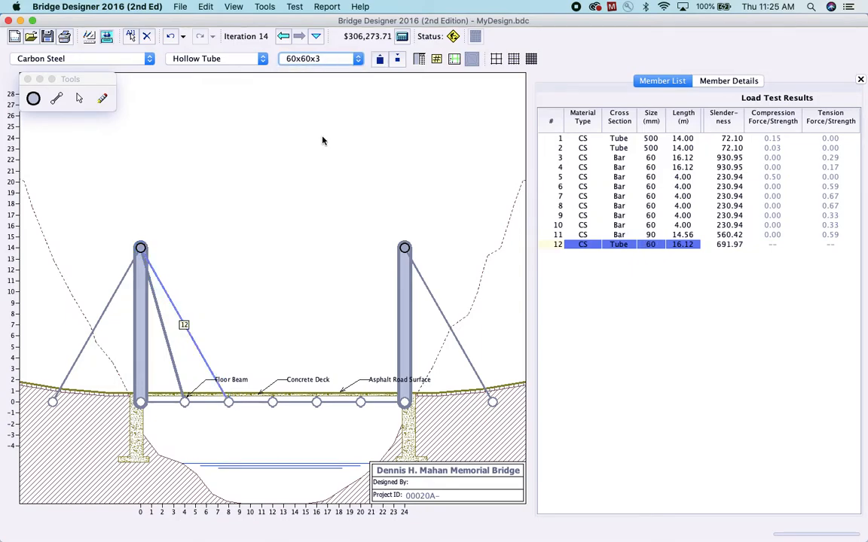
{"action": "left_click", "coordinate": [263, 59]}
{"action": "left_click", "coordinate": [204, 48]}
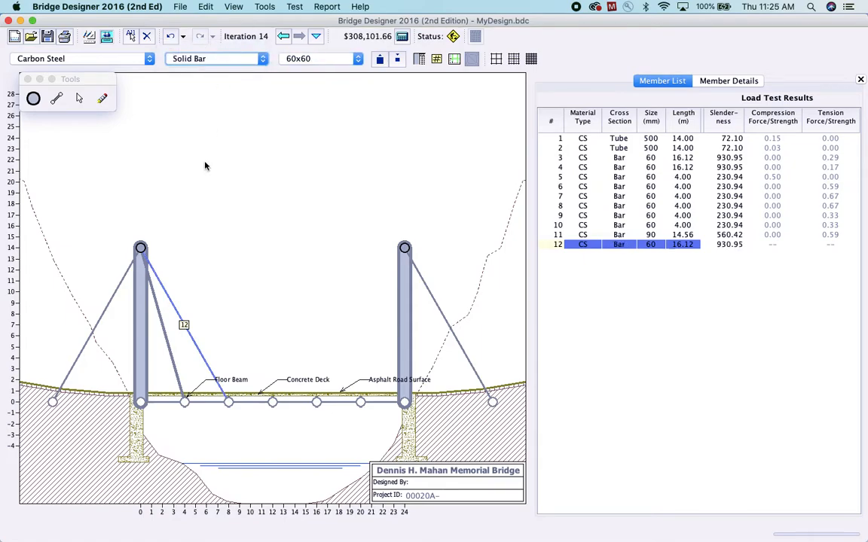
Set all solid bars, members 3 to 12, to size 60x60
{"action": "left_click_drag", "start_coordinate": [653, 158], "coordinate": [652, 244]}
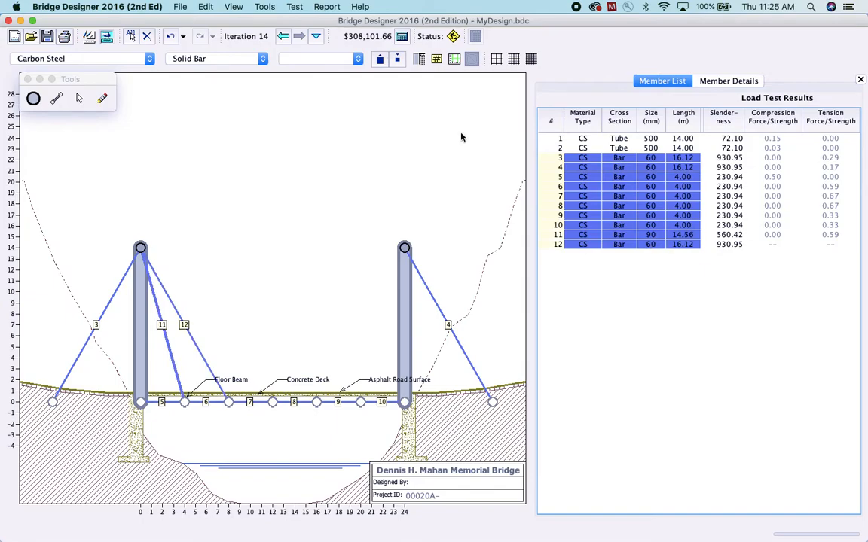
{"action": "left_click", "coordinate": [357, 59]}
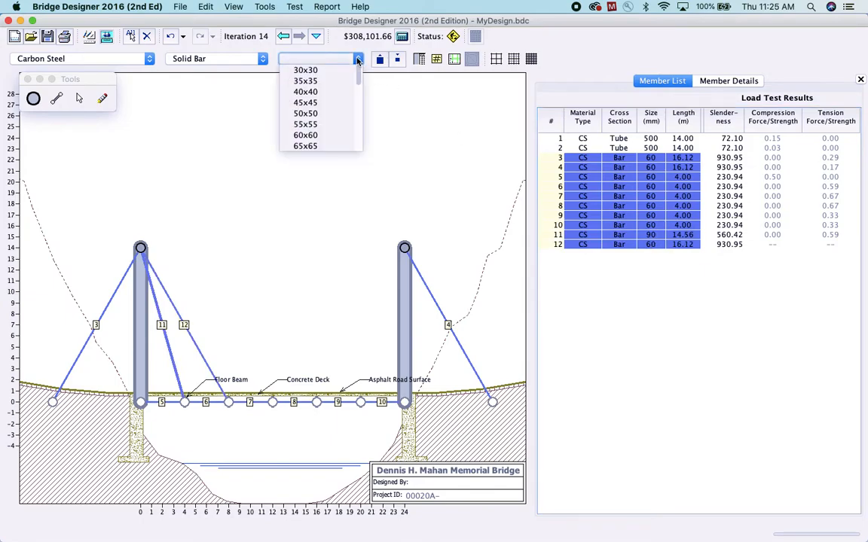
{"action": "left_click", "coordinate": [315, 136]}
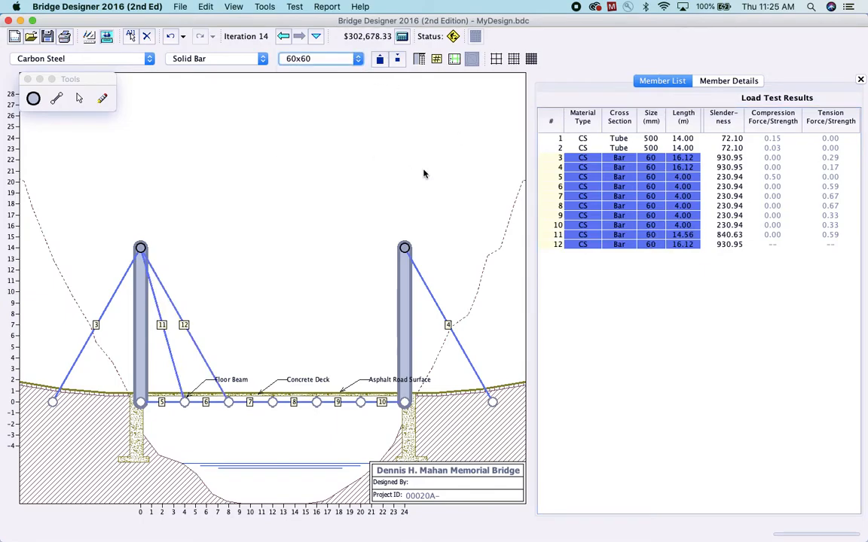
Draw diagonals from the right tower's top to the 20, 16 and 12 m deck joints and left top to 12 m, then load test
{"action": "left_click", "coordinate": [57, 98]}
{"action": "mouse_move", "coordinate": [403, 258]}
{"action": "left_mouse_down"}
{"action": "mouse_move", "coordinate": [361, 401]}
{"action": "mouse_move", "coordinate": [408, 296]}
{"action": "mouse_move", "coordinate": [405, 249]}
{"action": "left_mouse_up"}
{"action": "left_click_drag", "start_coordinate": [273, 402], "coordinate": [141, 248]}
{"action": "left_click_drag", "start_coordinate": [273, 401], "coordinate": [404, 249]}
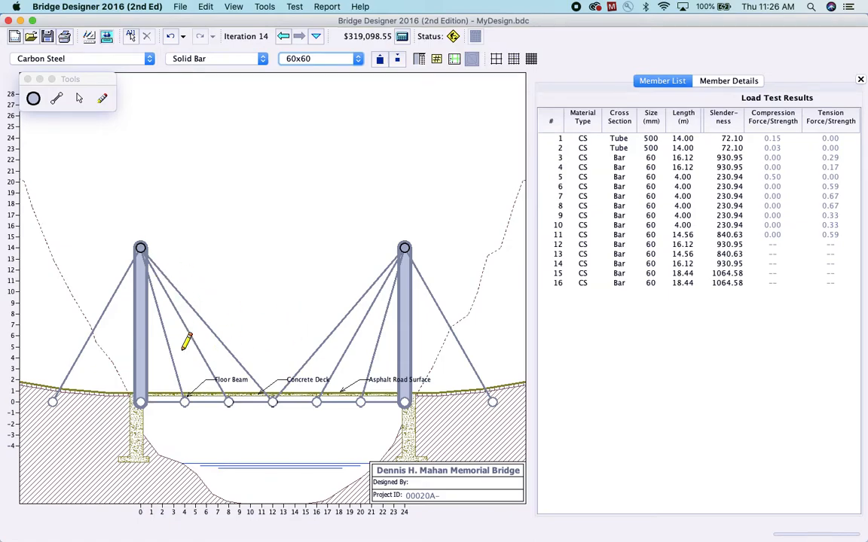
{"action": "left_click", "coordinate": [106, 37]}
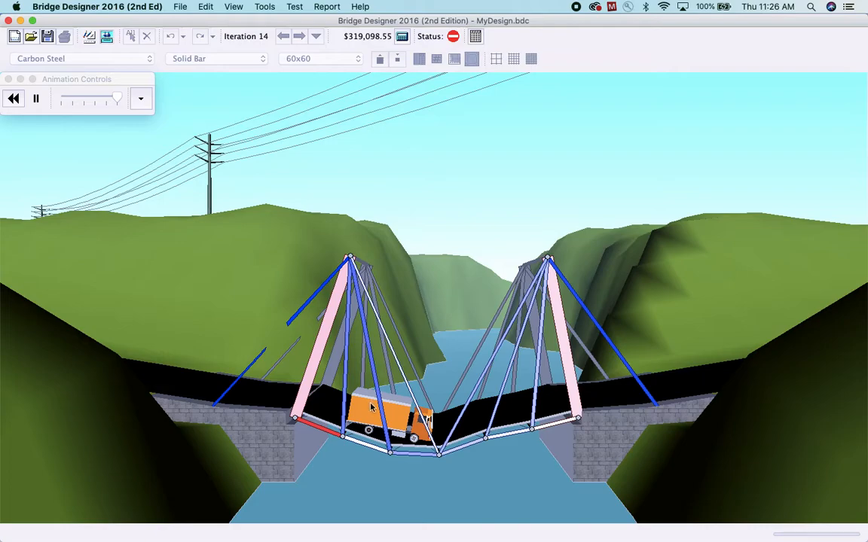
{"action": "left_click", "coordinate": [89, 39]}
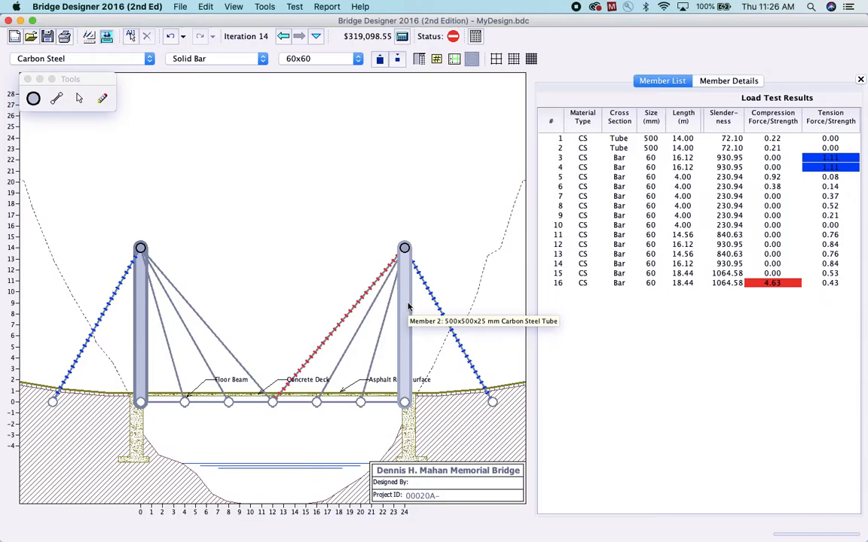
Enlarge diagonal member 16 to 65x65 and the two outer anchor cables, members 3 and 4, to 70x70
{"action": "left_click", "coordinate": [783, 283]}
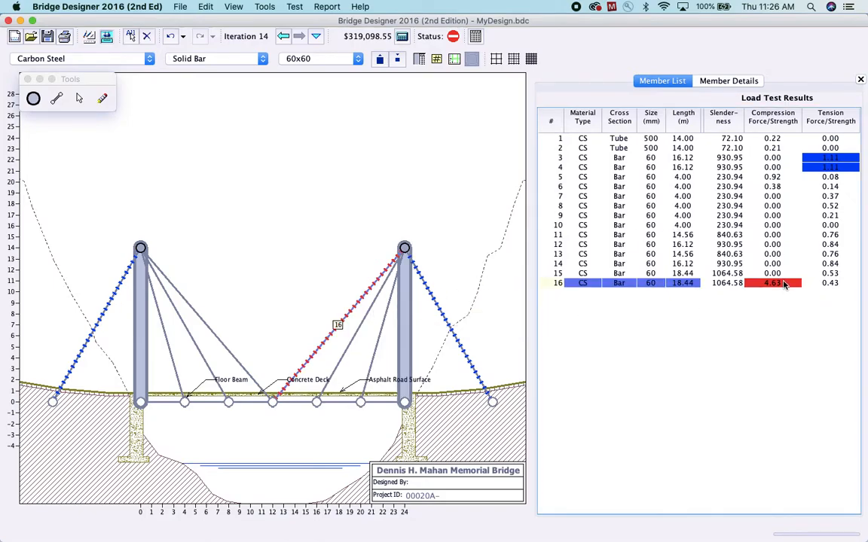
{"action": "left_click", "coordinate": [379, 59]}
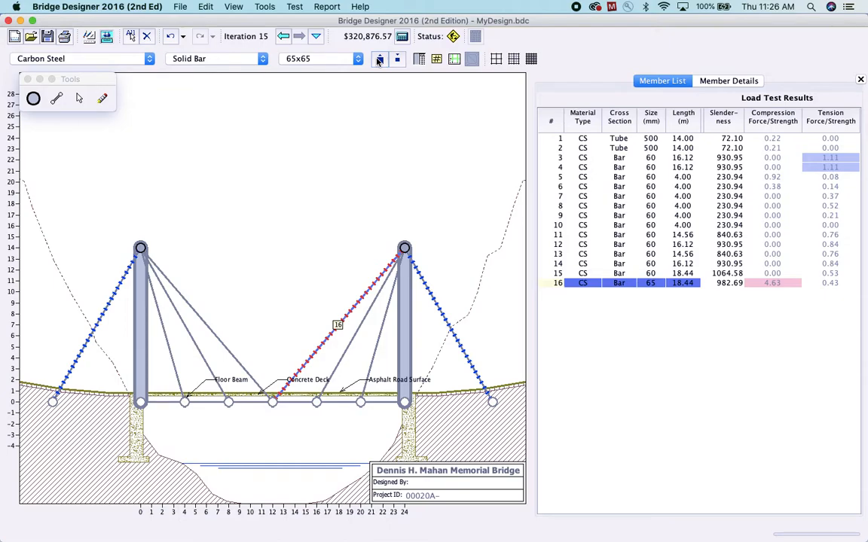
{"action": "left_click", "coordinate": [814, 159]}
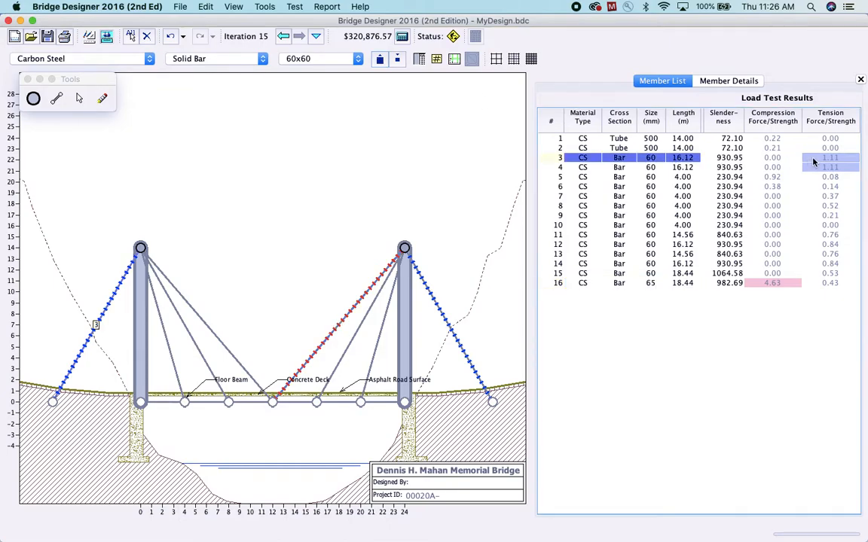
{"action": "left_click", "coordinate": [812, 169], "text": "shift"}
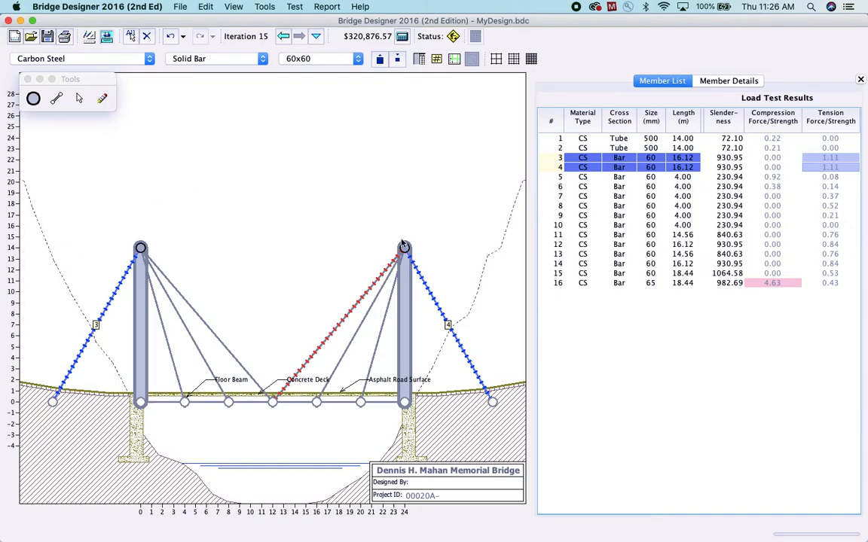
{"action": "left_click", "coordinate": [377, 65]}
{"action": "left_click", "coordinate": [378, 64]}
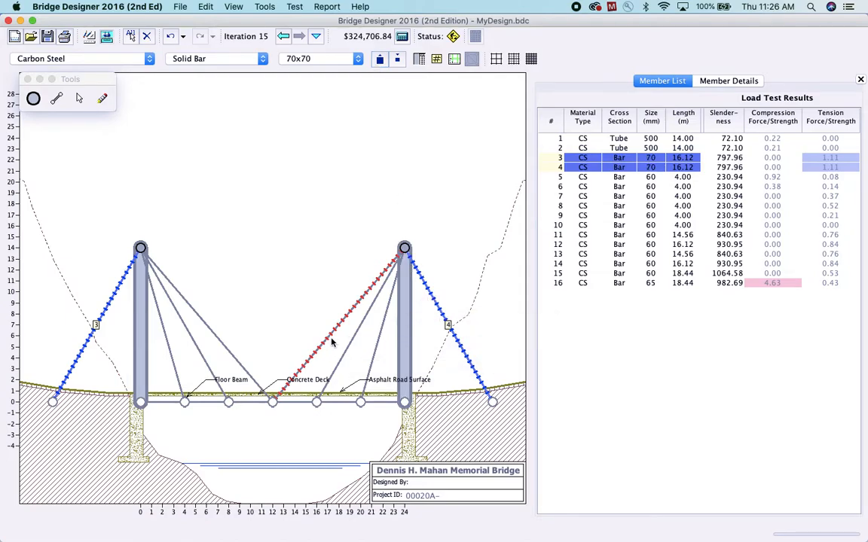
Reduce diagonal member 16 to 60x60 and load test the bridge
{"action": "left_click", "coordinate": [731, 283]}
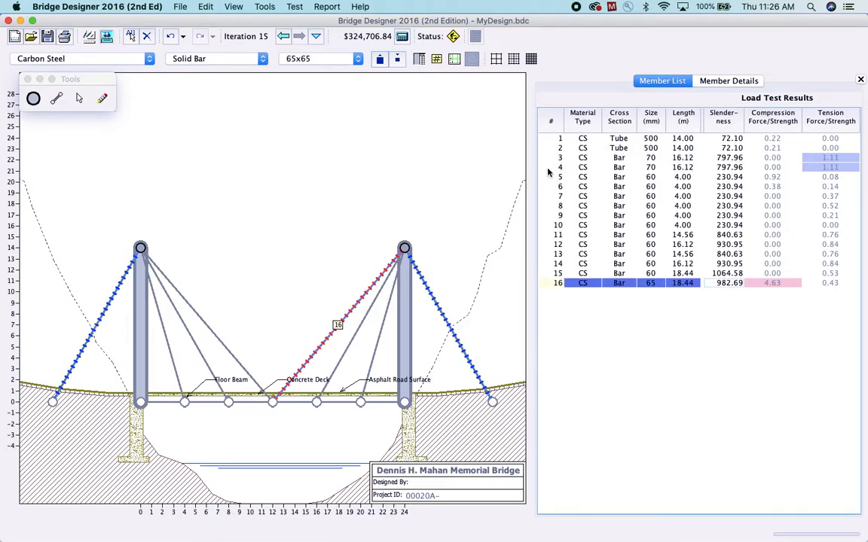
{"action": "left_click", "coordinate": [396, 61]}
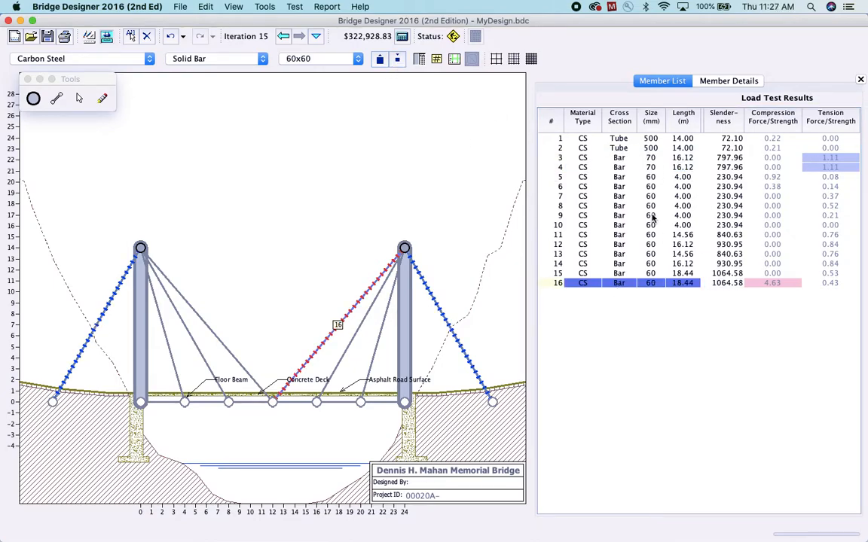
{"action": "left_click", "coordinate": [104, 37]}
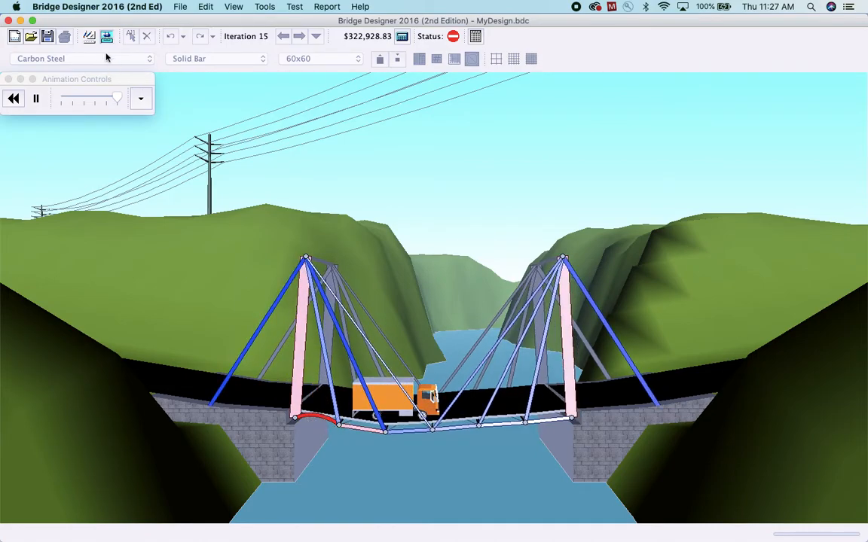
{"action": "left_click", "coordinate": [88, 36]}
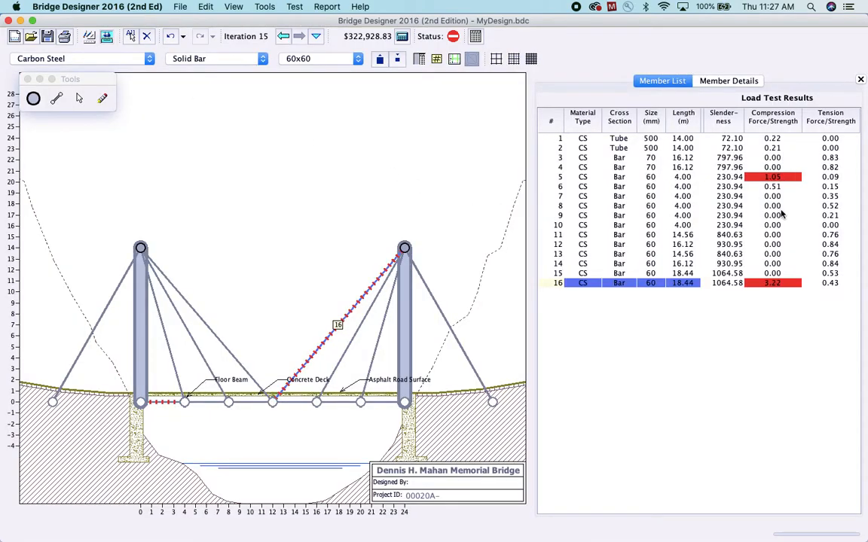
Change all deck members, 5 to 10, to 140x140x7 hollow tubes and load test the bridge
{"action": "left_click", "coordinate": [163, 404]}
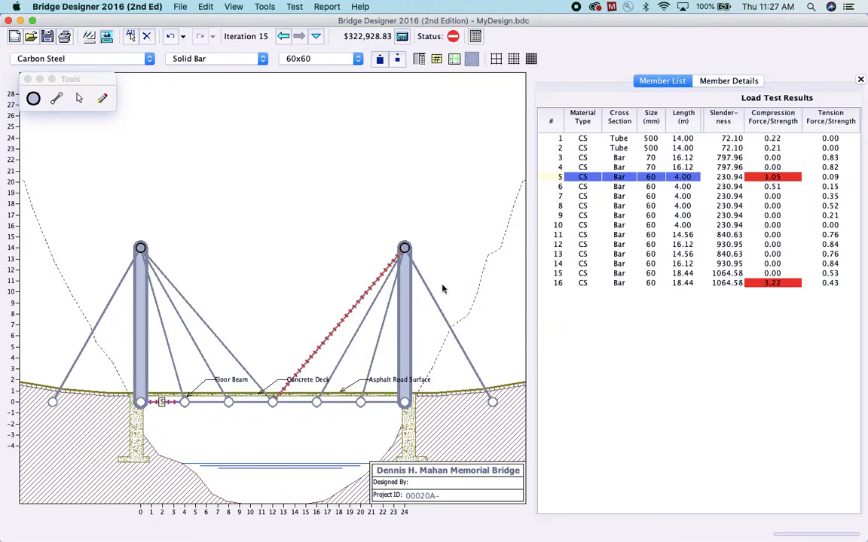
{"action": "left_click", "coordinate": [616, 186], "text": "shift"}
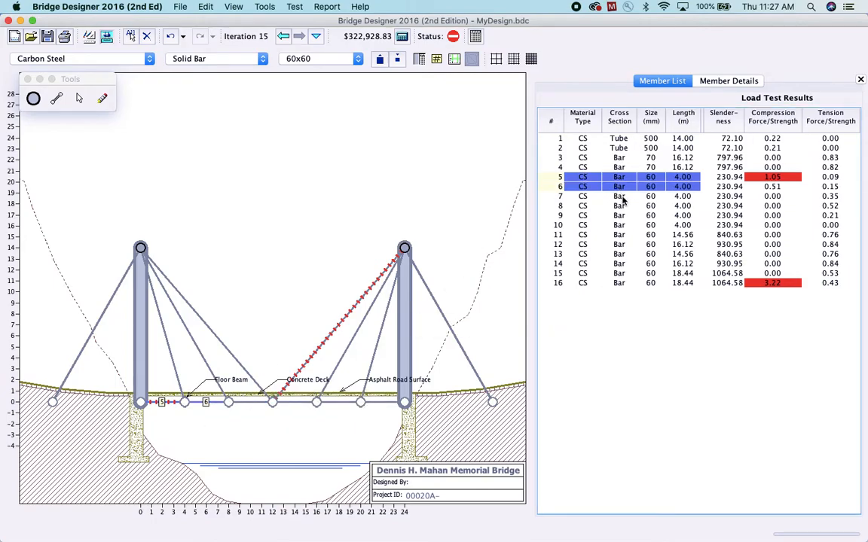
{"action": "left_click", "coordinate": [621, 196], "text": "shift"}
{"action": "left_click", "coordinate": [620, 207], "text": "shift"}
{"action": "left_click", "coordinate": [621, 216], "text": "shift"}
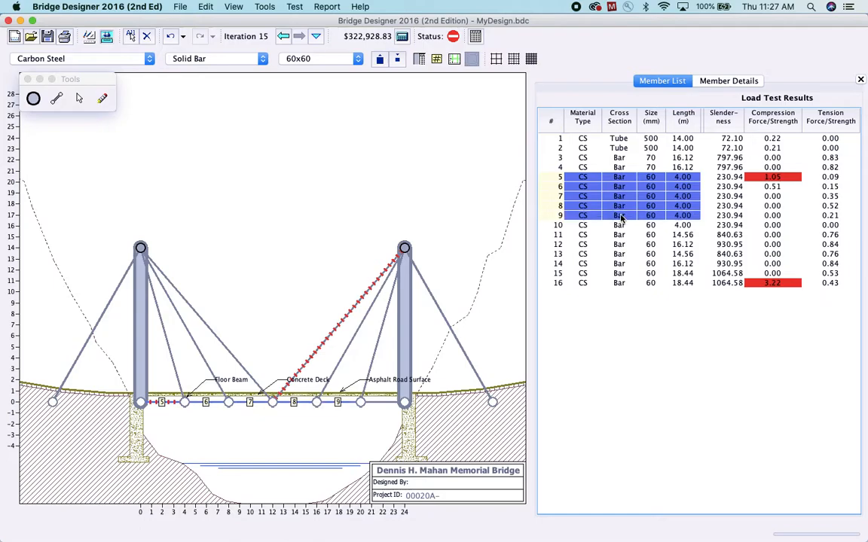
{"action": "left_click", "coordinate": [621, 226], "text": "shift"}
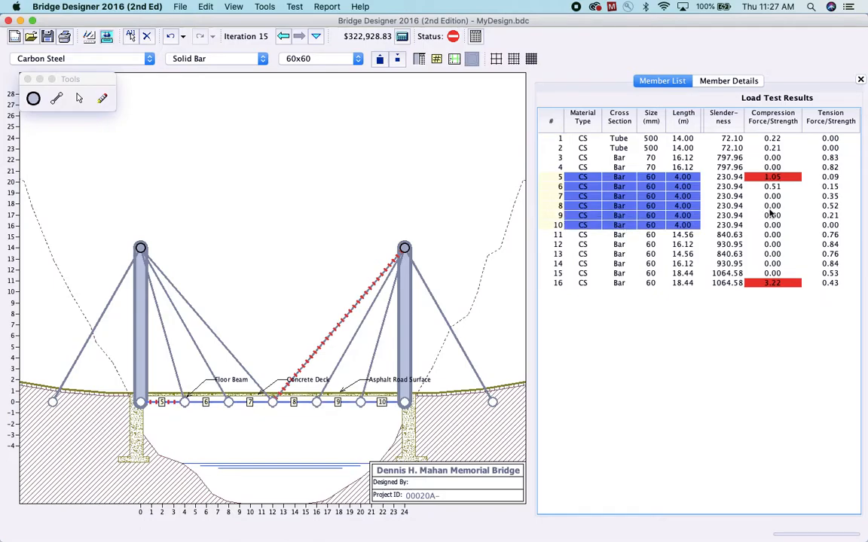
{"action": "left_click", "coordinate": [263, 60]}
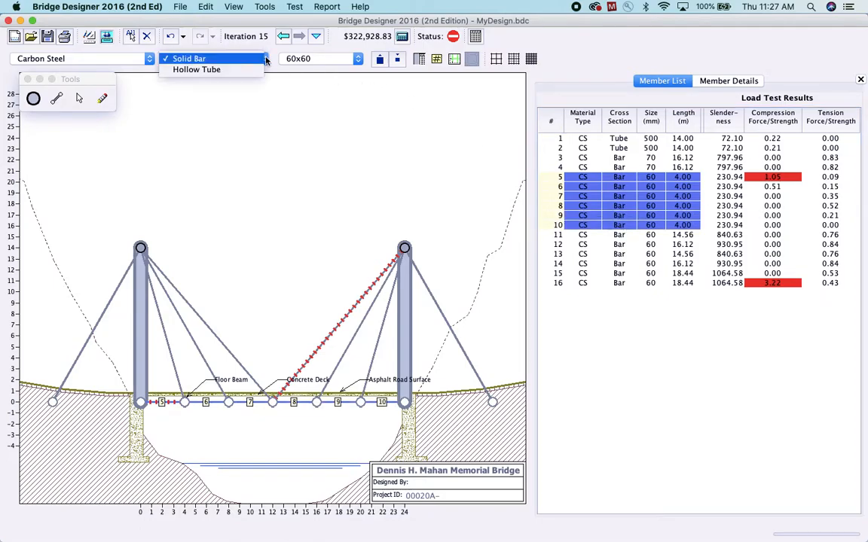
{"action": "left_click", "coordinate": [226, 72]}
{"action": "left_click", "coordinate": [358, 61]}
{"action": "scroll", "coordinate": [329, 91], "scroll_direction": "down", "scroll_amount": 6}
{"action": "scroll", "coordinate": [332, 92], "scroll_direction": "up", "scroll_amount": 4}
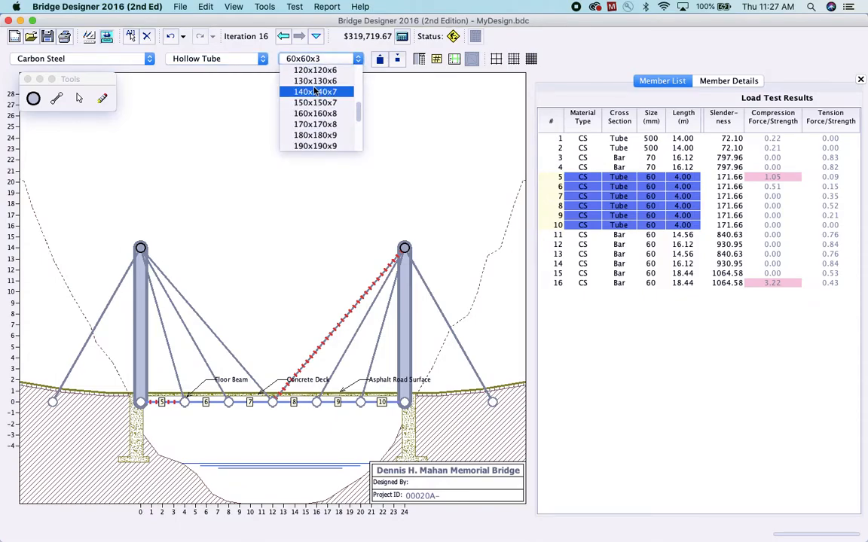
{"action": "left_click", "coordinate": [315, 93]}
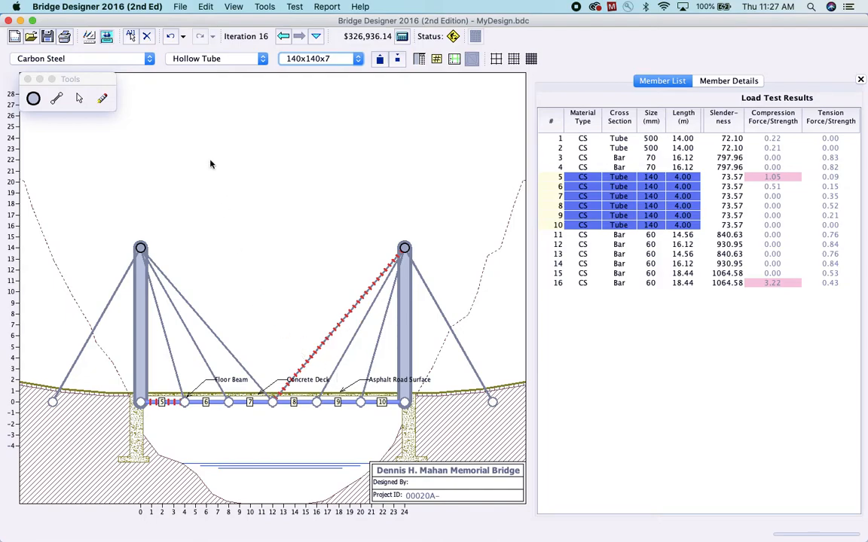
{"action": "left_click", "coordinate": [109, 39]}
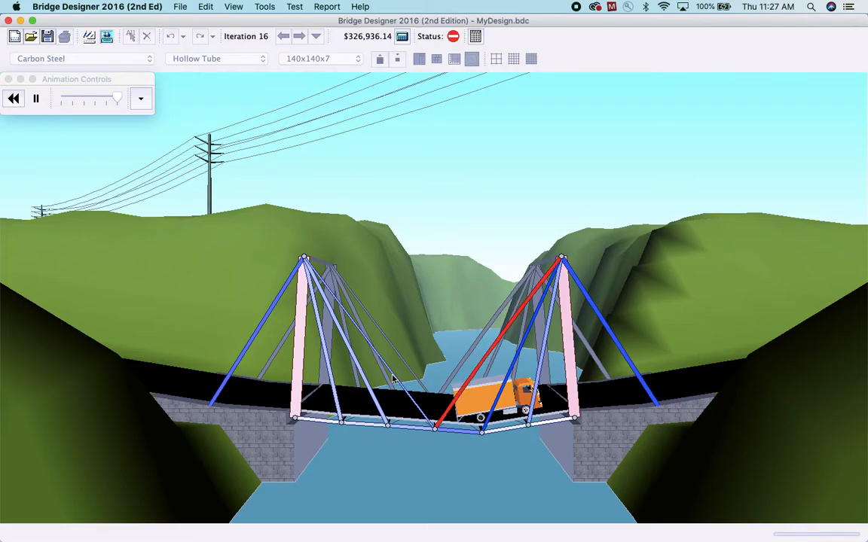
{"action": "left_click", "coordinate": [89, 37]}
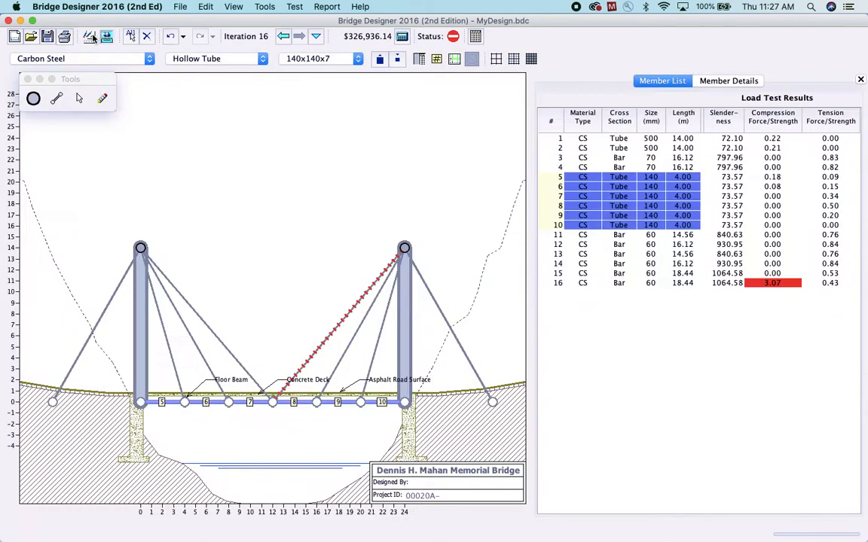
Enlarge only diagonal member 16 to 65x65 and rerun the load test
{"action": "left_click", "coordinate": [770, 283]}
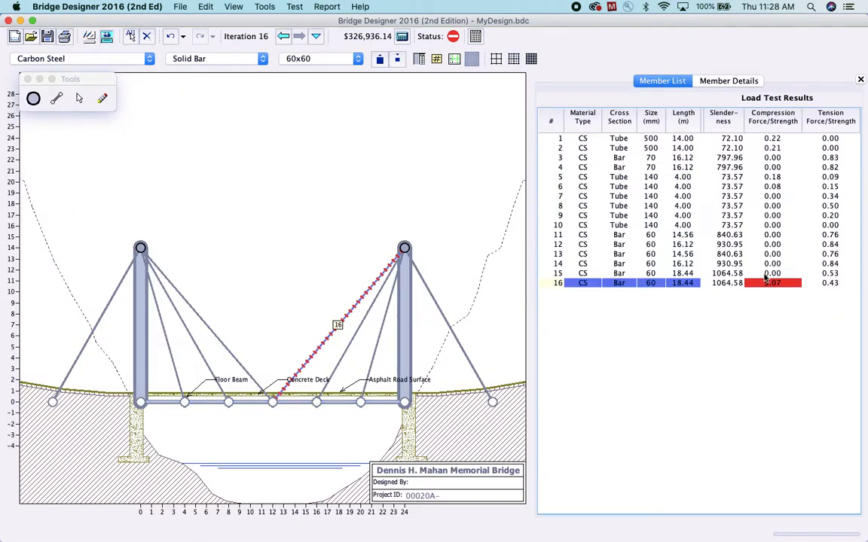
{"action": "left_click", "coordinate": [765, 274], "text": "shift"}
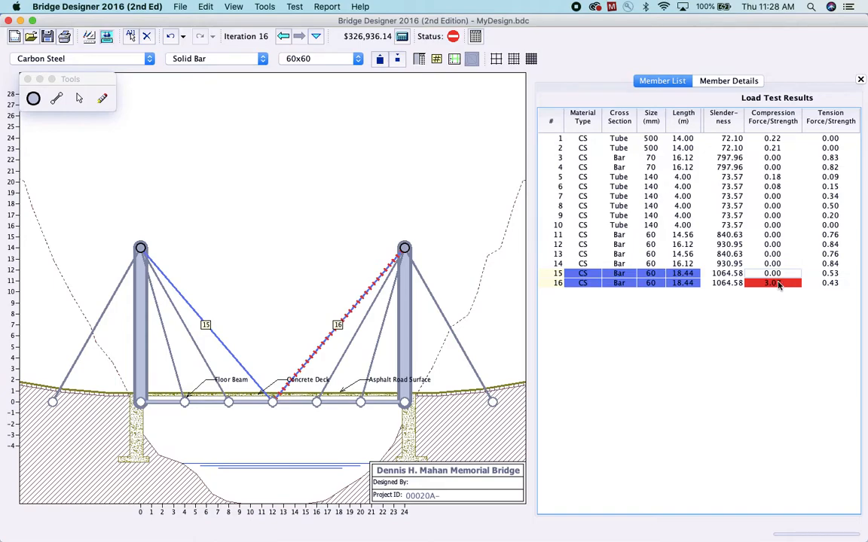
{"action": "left_click", "coordinate": [782, 274]}
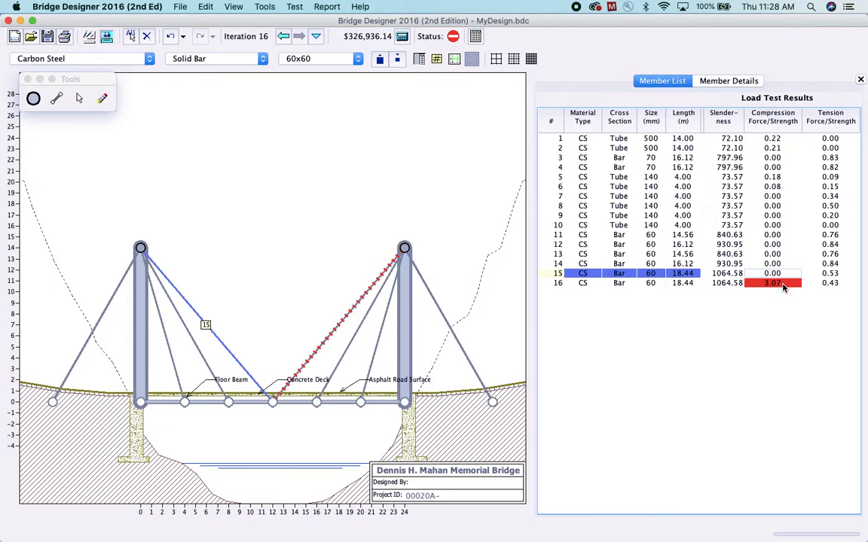
{"action": "left_click", "coordinate": [783, 285]}
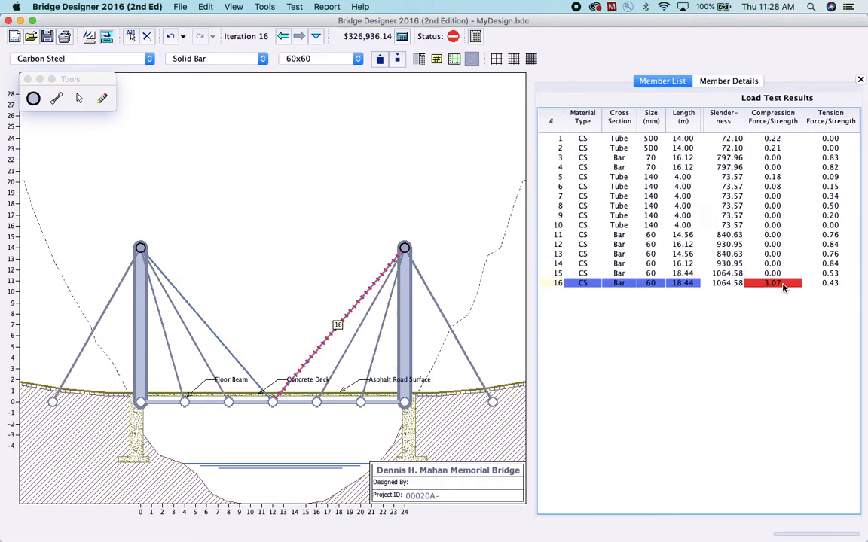
{"action": "left_click", "coordinate": [380, 60]}
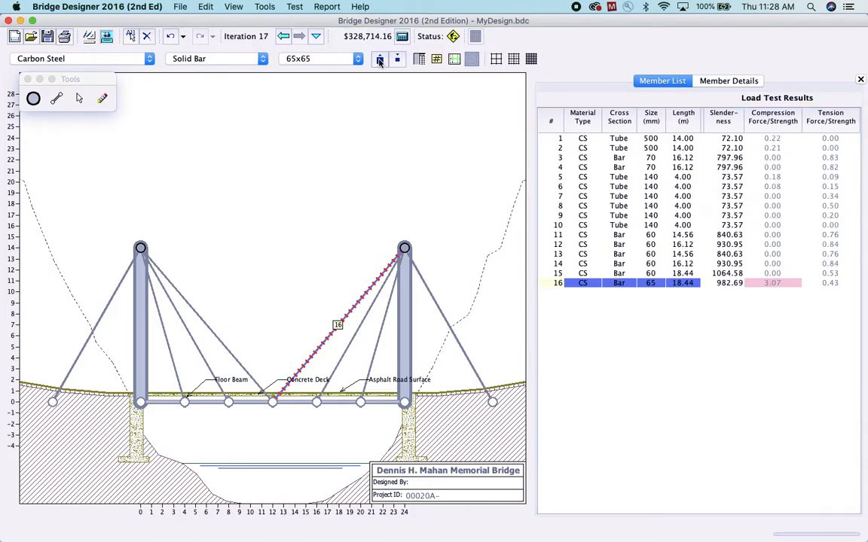
{"action": "left_click", "coordinate": [106, 37]}
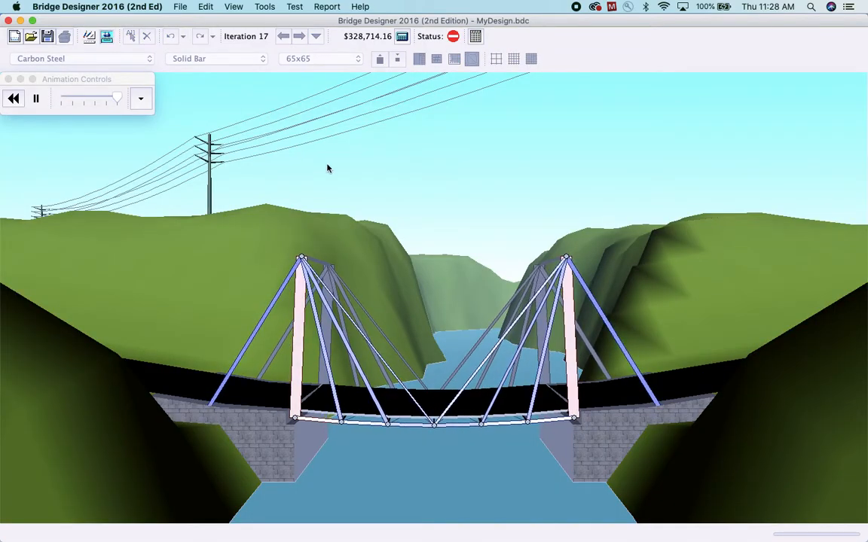